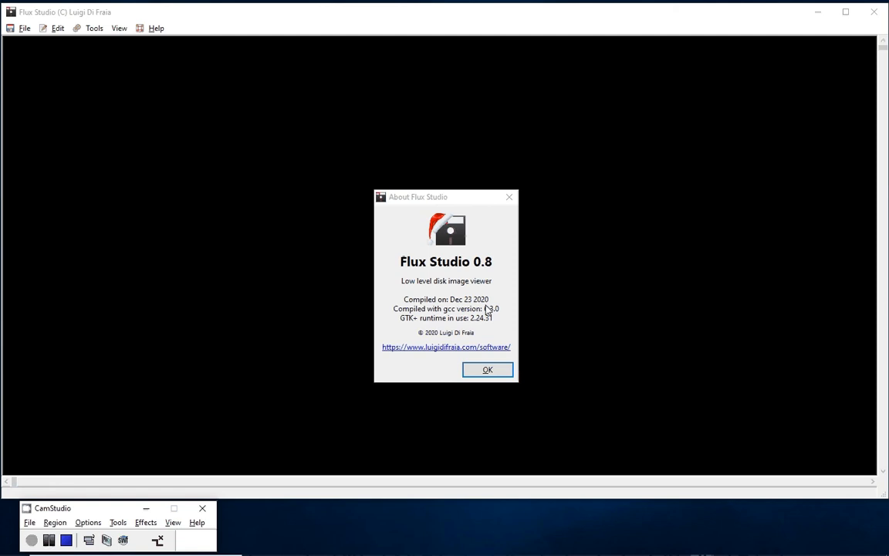
- Dismiss the About information and open the disk image SS_Basketball_s0.g64
left_click(487, 370)
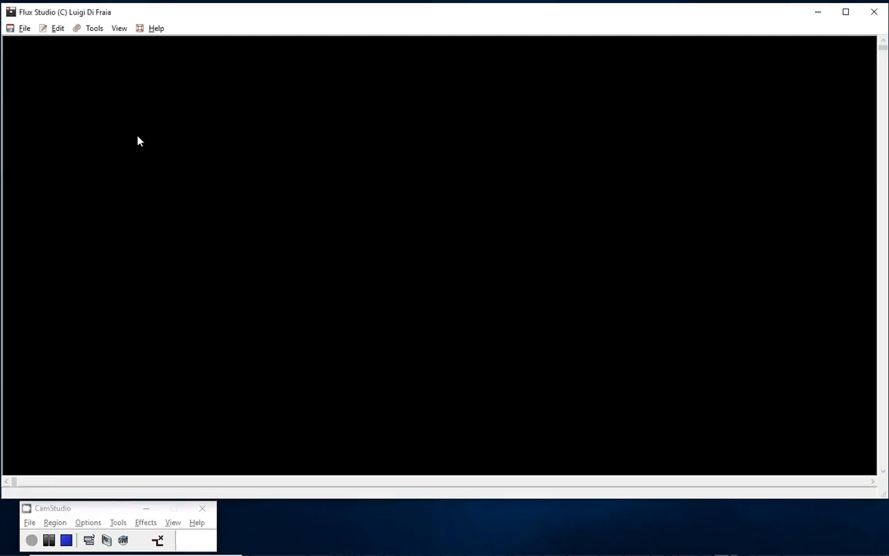
left_click(25, 29)
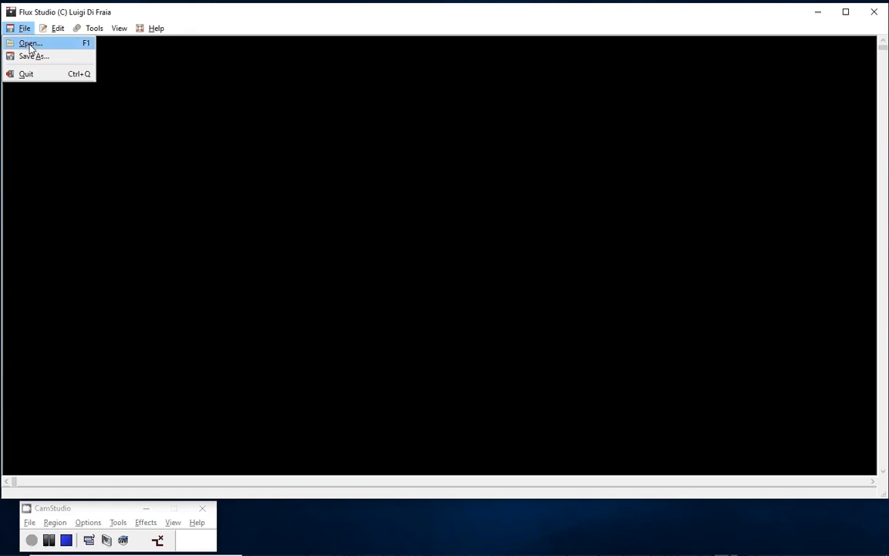
left_click(28, 44)
left_click(336, 240)
double_click(334, 242)
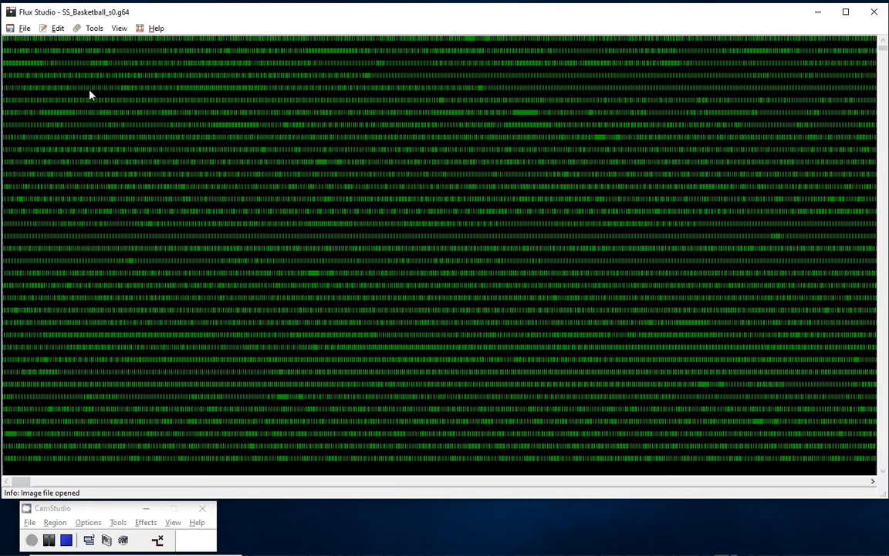
- Align the track data of the whole image to CBM sector 0, accepting the reset of the write splice offsets
left_click(58, 28)
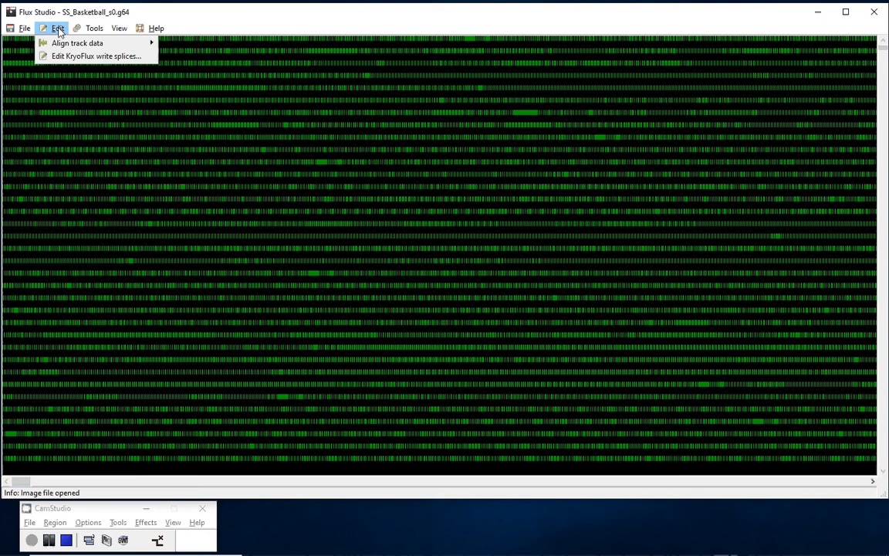
mouse_move(66, 50)
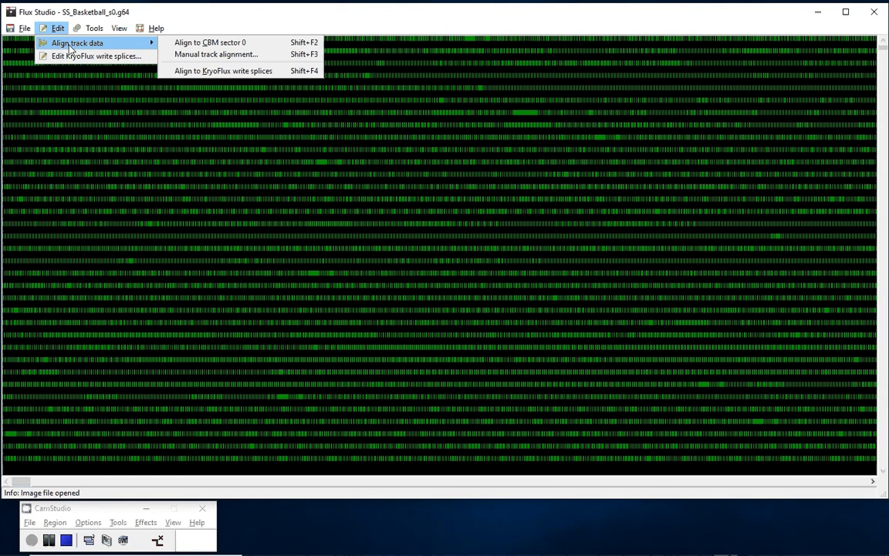
left_click(186, 43)
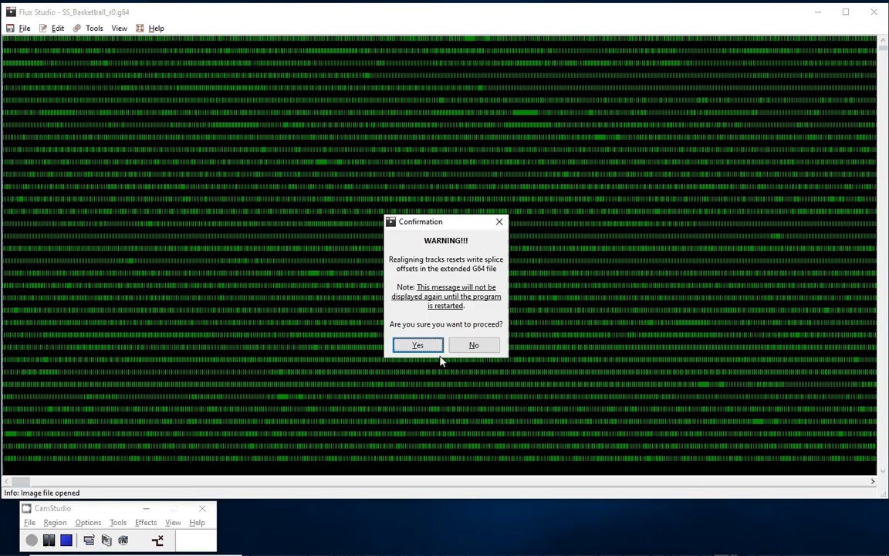
left_click(418, 345)
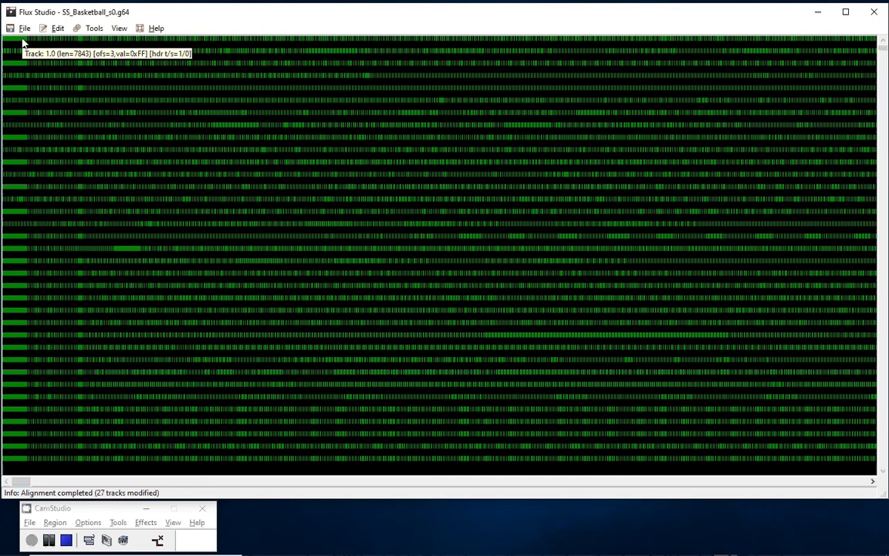
- Highlight tracks 18, 2 and 4 one after another to examine how their data is aligned
left_click(44, 248)
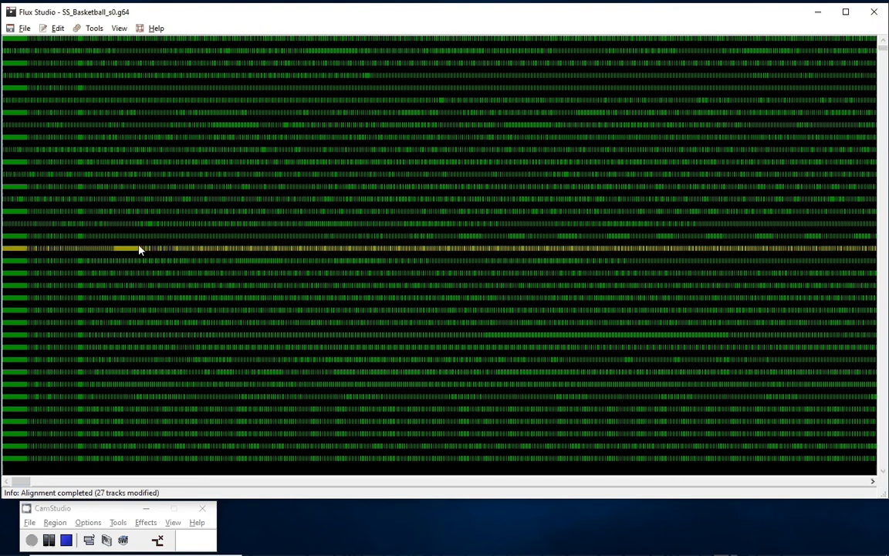
mouse_move(138, 255)
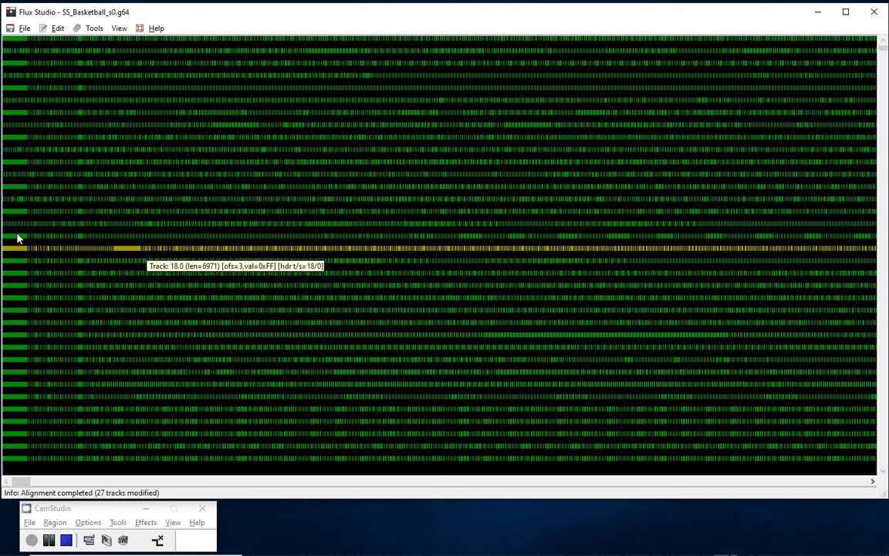
left_click(22, 52)
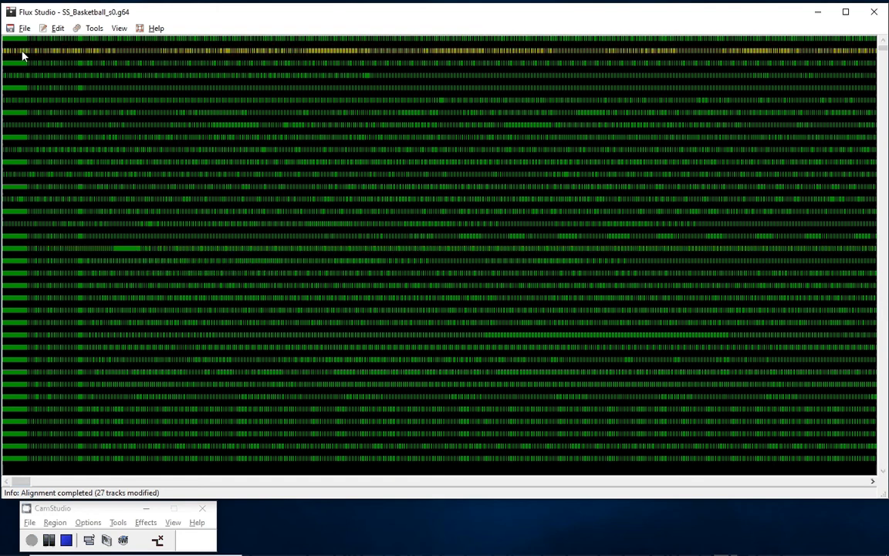
left_click(34, 76)
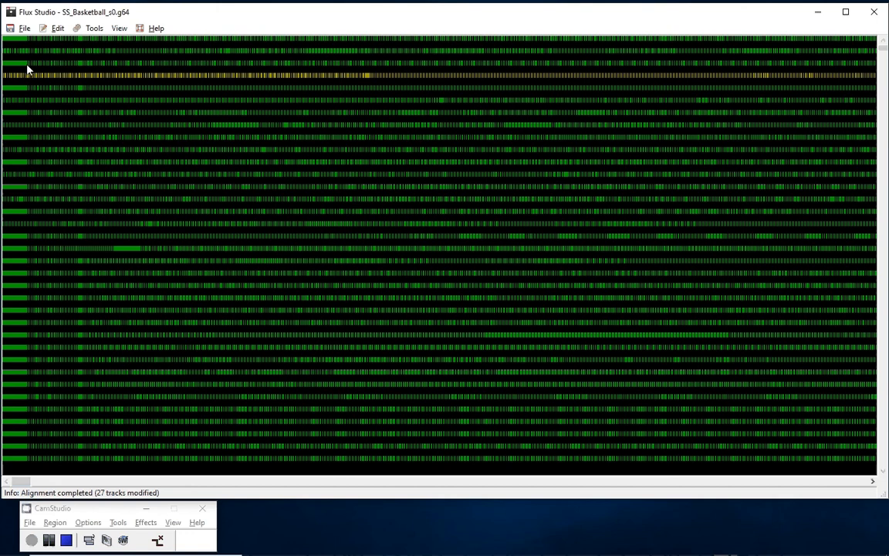
mouse_move(24, 66)
- Reopen SS_Basketball_s0.g64 to discard the alignment to CBM sector 0
left_click(24, 29)
left_click(30, 43)
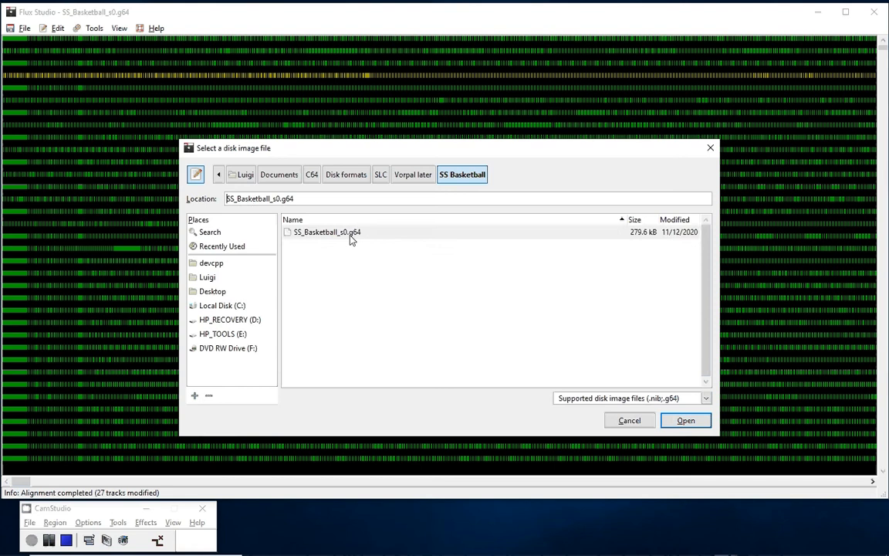
double_click(352, 240)
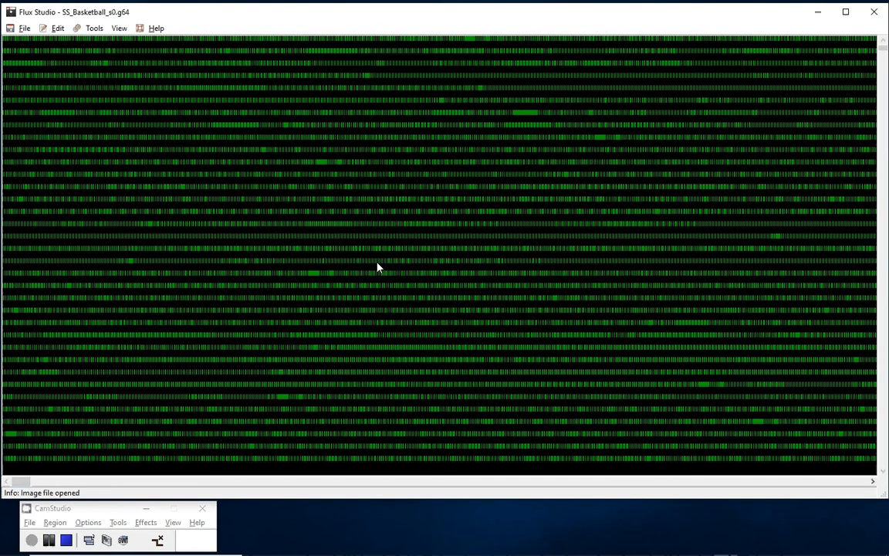
- Read the KryoFlux write splice bit offset of track 1, copy the value, and close the write splice editor
left_click(61, 29)
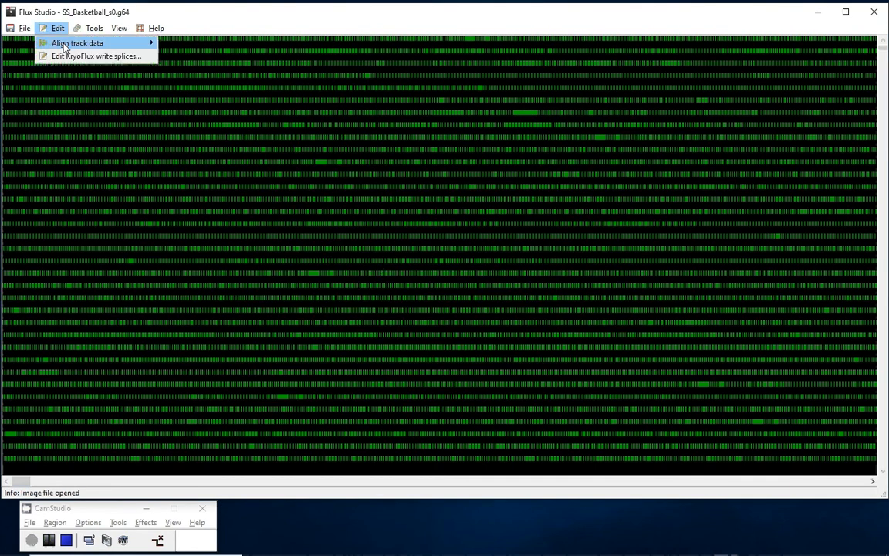
mouse_move(64, 44)
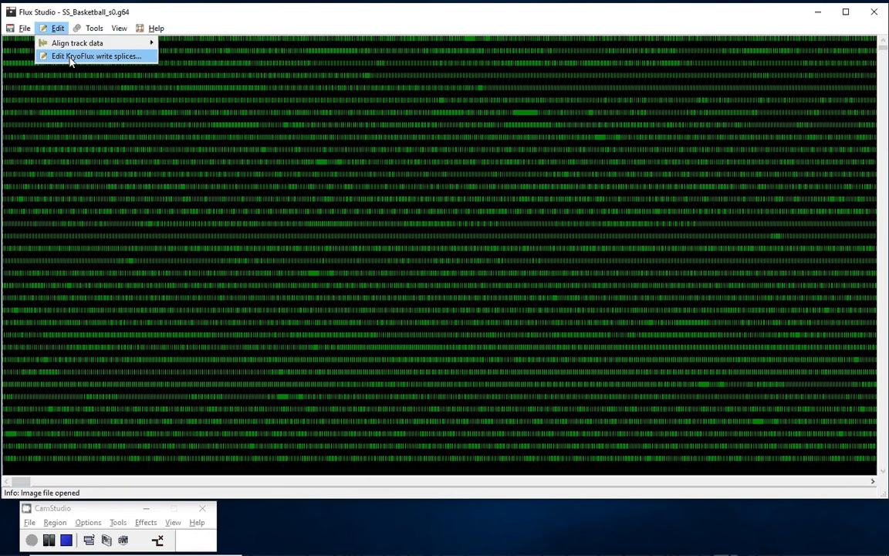
left_click(71, 57)
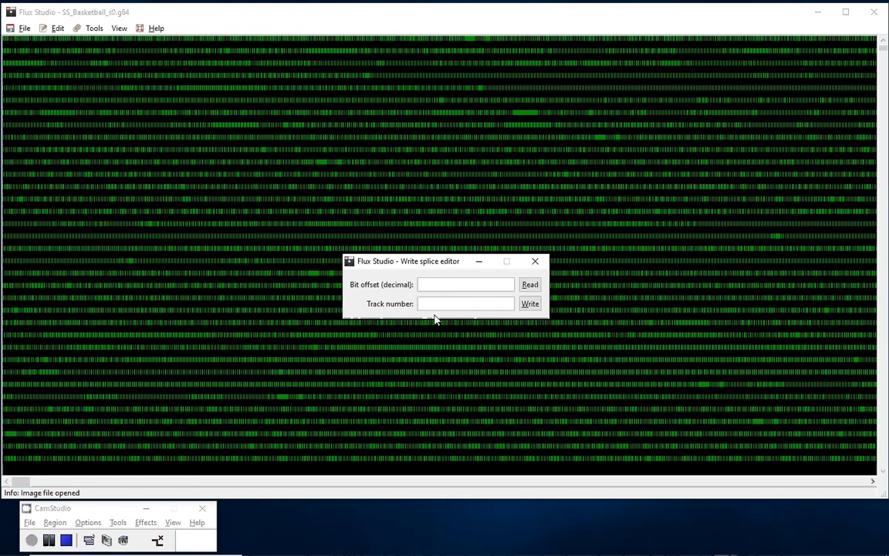
type("1")
left_click(539, 285)
double_click(424, 284)
right_click(422, 284)
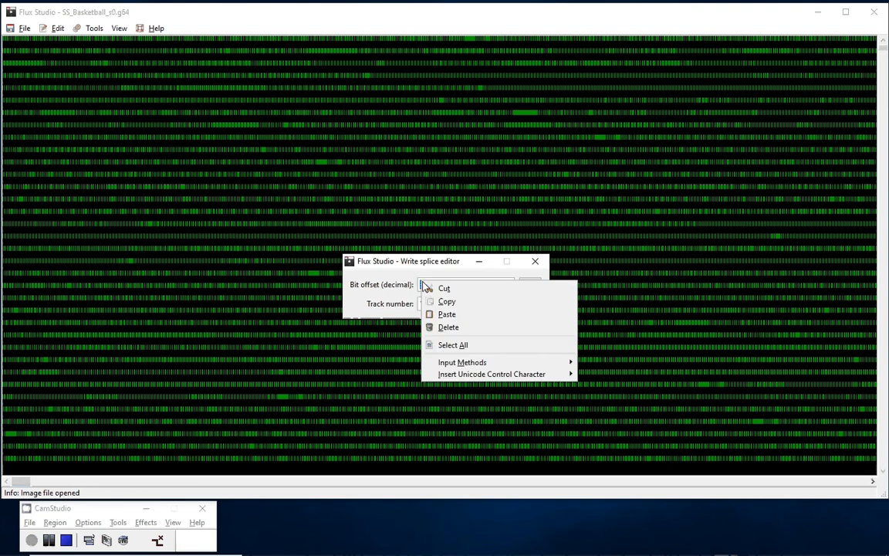
left_click(445, 301)
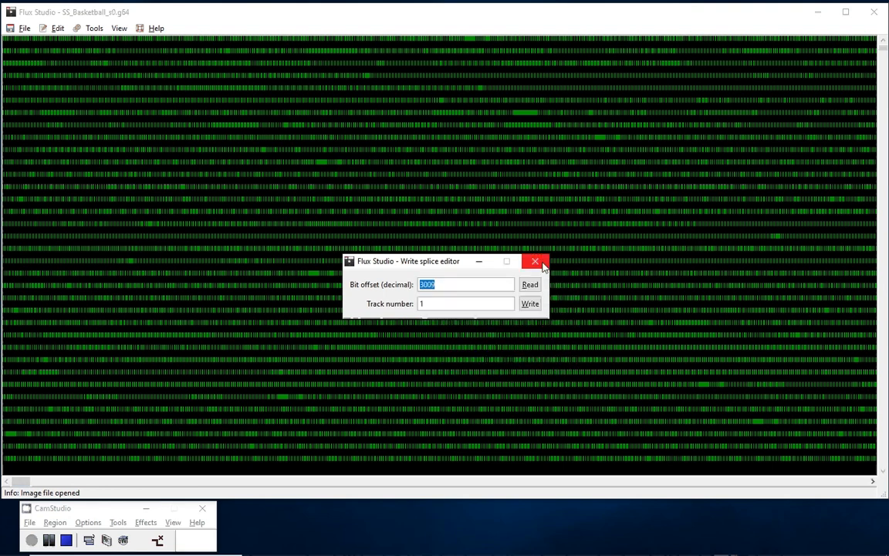
left_click(535, 261)
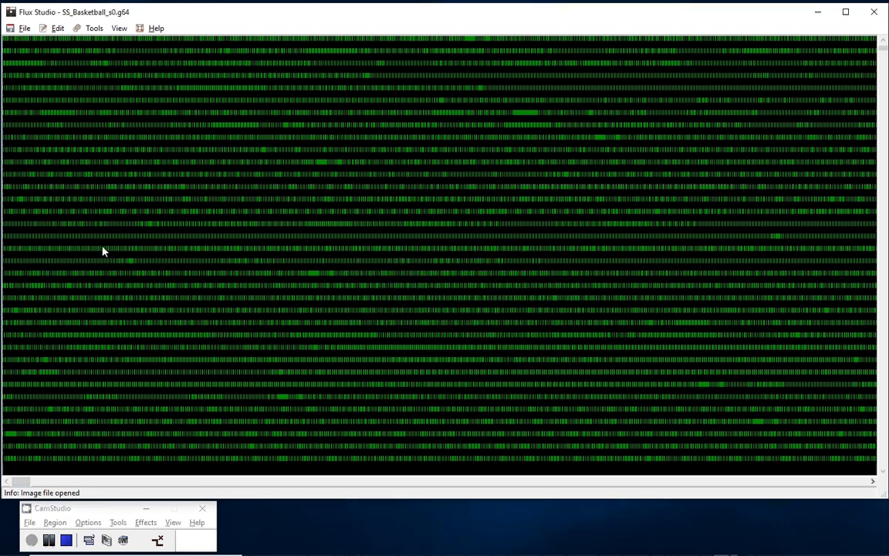
- Manually align track 1 to bit offset 3009, inspect the realigned track, and close the alignment dialog
left_click(58, 28)
mouse_move(75, 44)
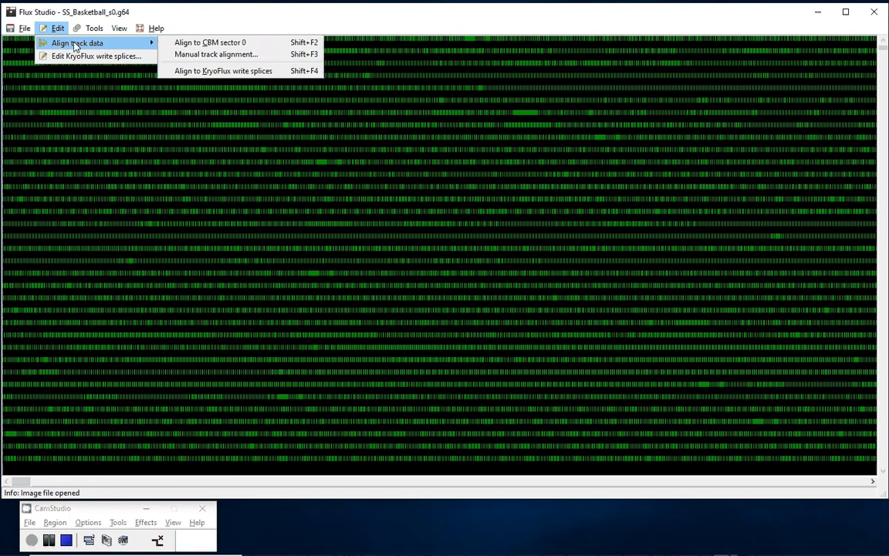
left_click(254, 57)
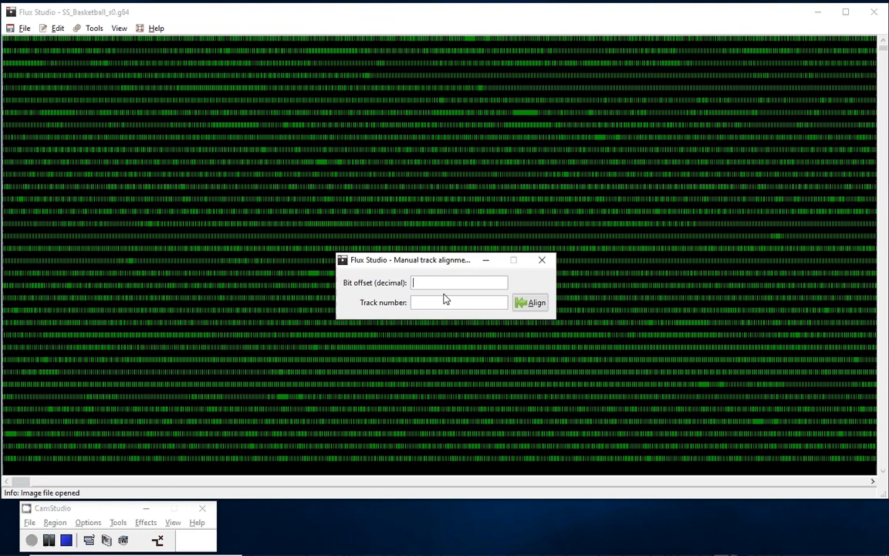
type("3009")
key("Tab")
type("1")
left_click(529, 303)
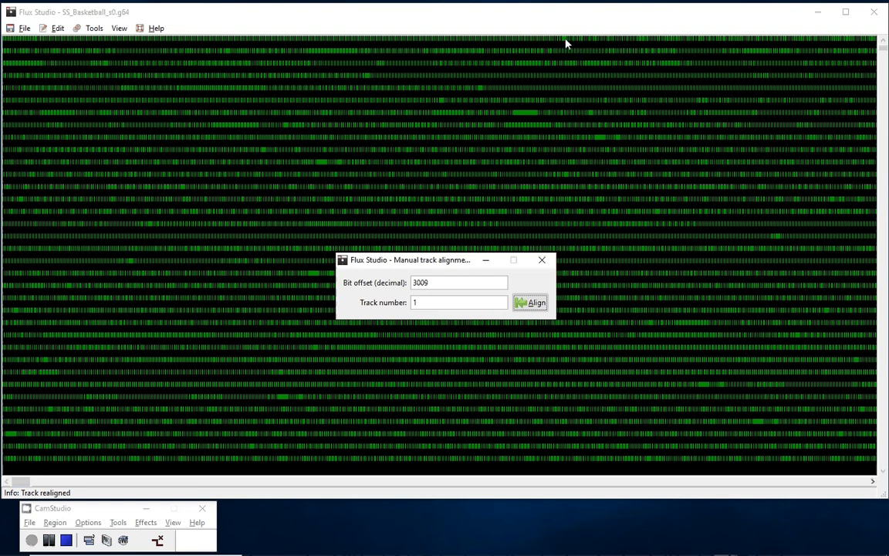
mouse_move(565, 44)
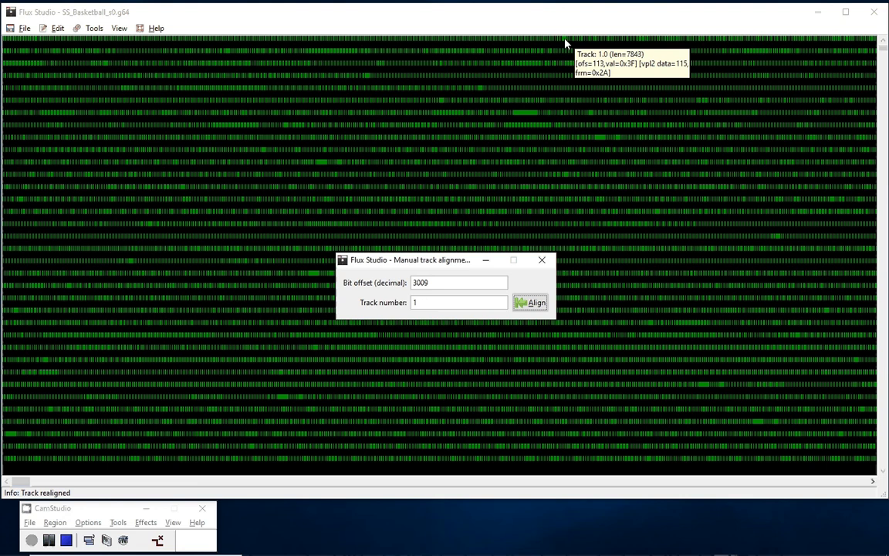
left_click(542, 259)
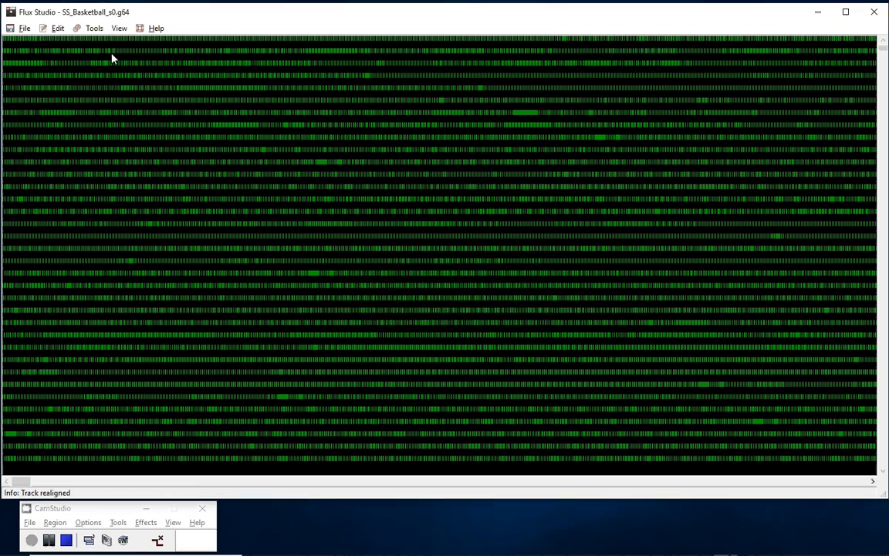
- Align the track data of the whole image to the KryoFlux write splices
left_click(58, 28)
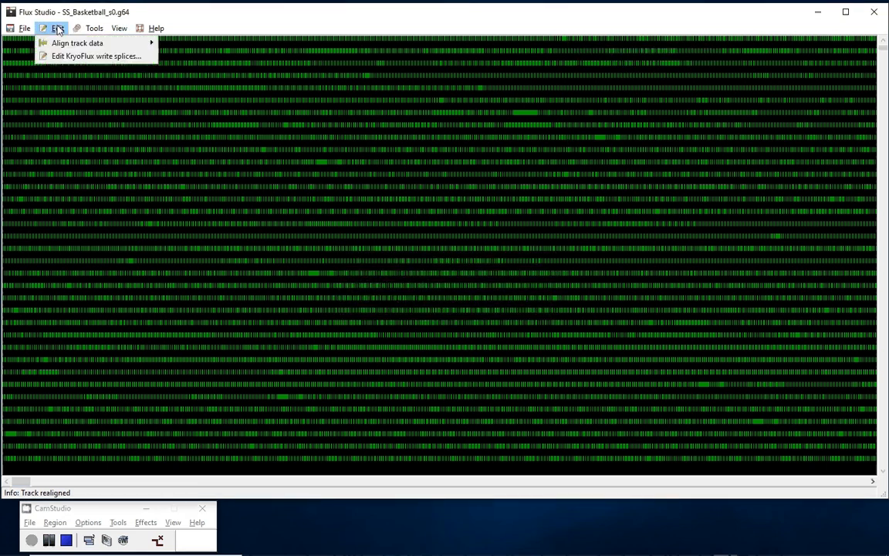
mouse_move(67, 46)
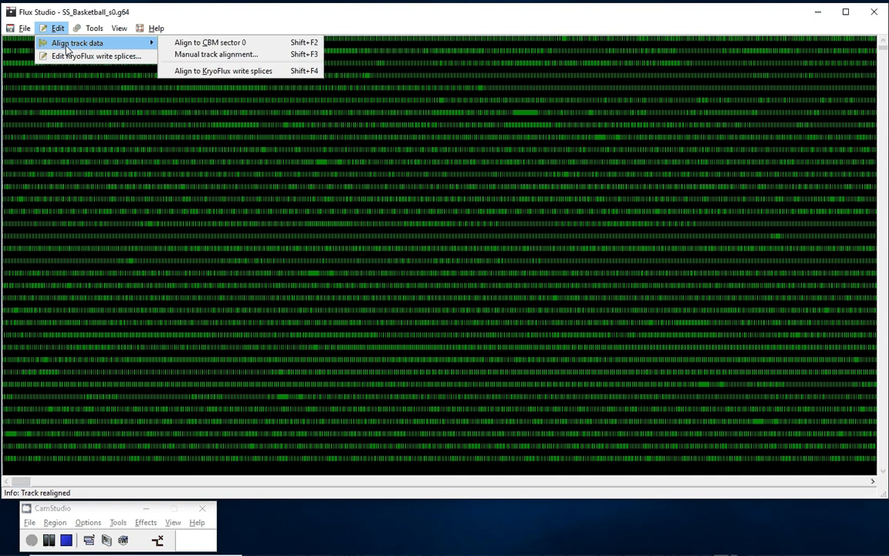
left_click(203, 71)
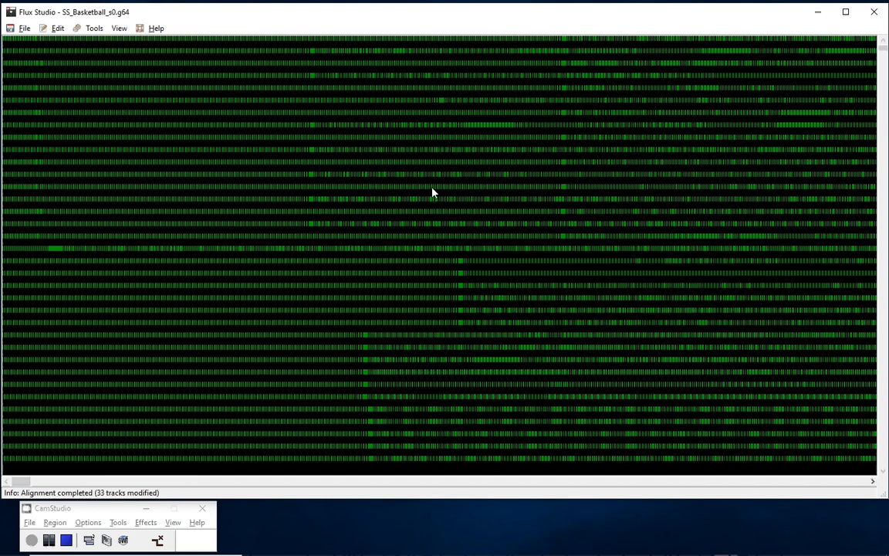
- Highlight track 6 and track 18 to examine their alignment against the neighbouring tracks
left_click(444, 100)
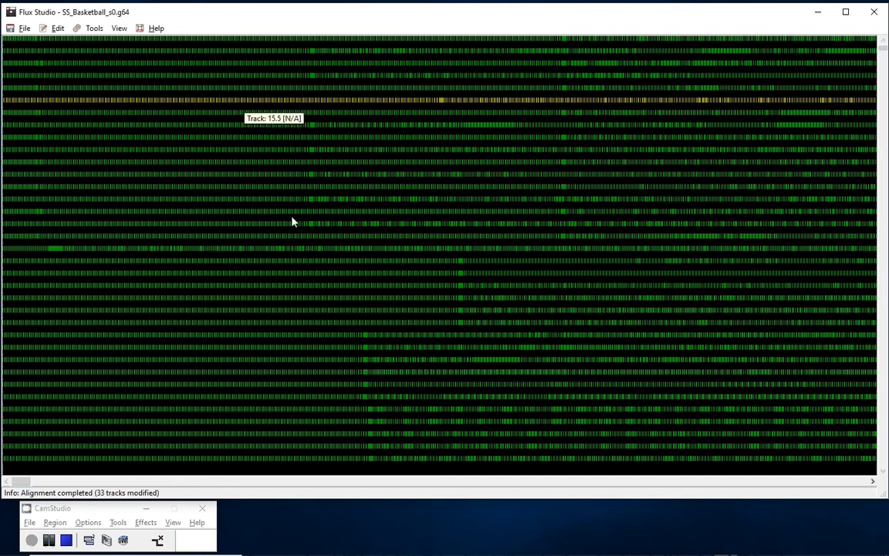
left_click(30, 248)
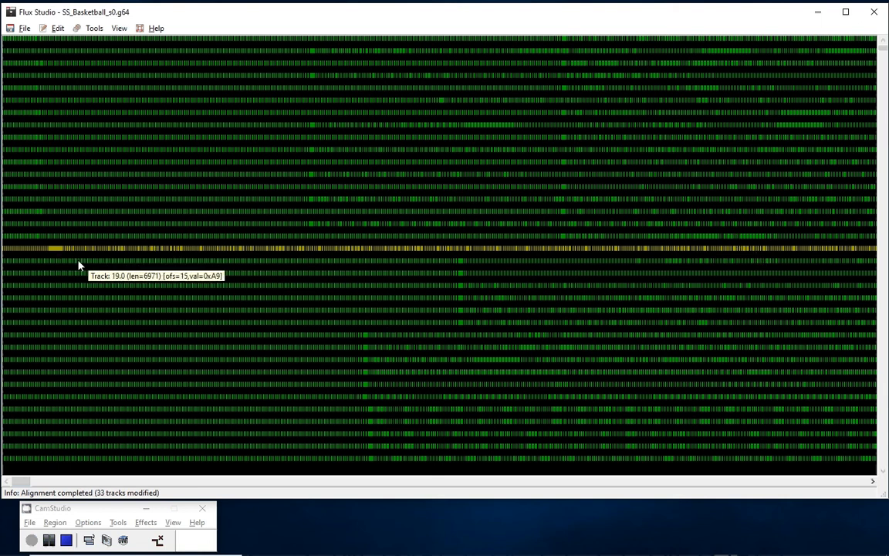
left_click(57, 28)
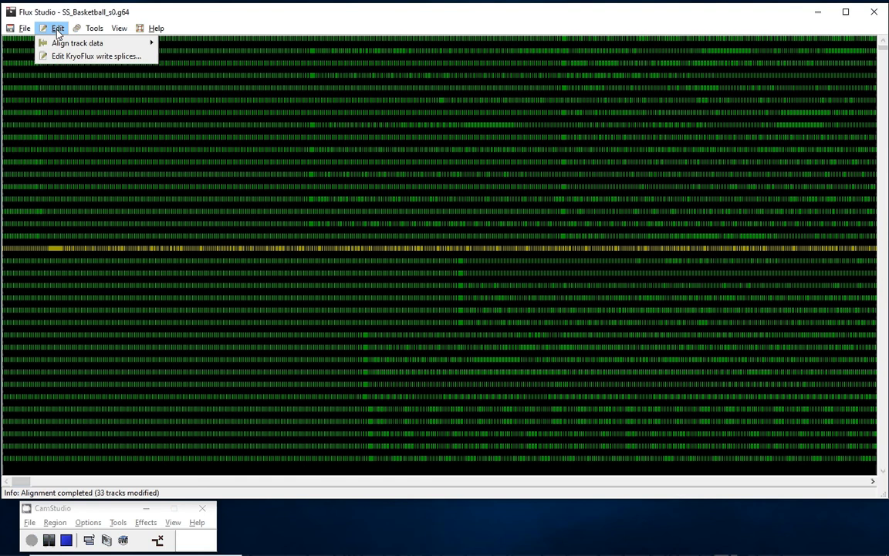
mouse_move(60, 44)
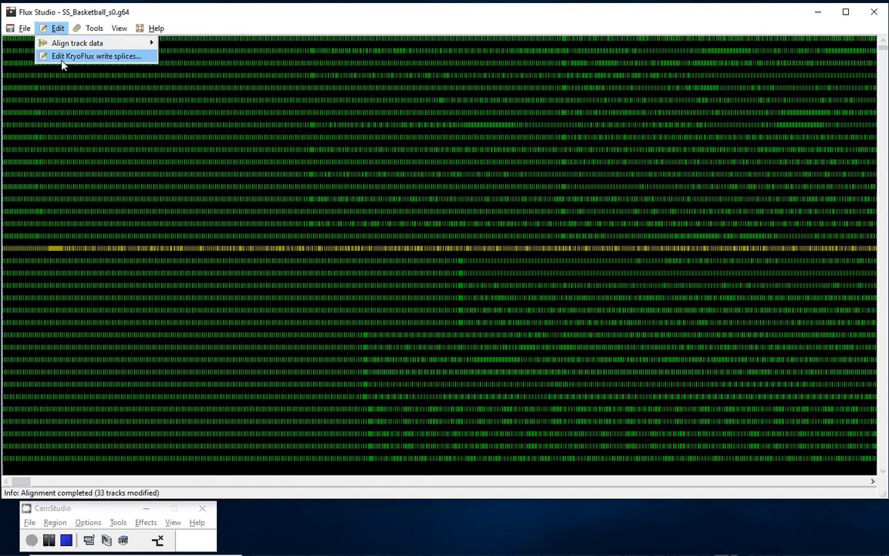
- Generate the circular plot of the aligned disk image, examine it, and close it
left_click(92, 30)
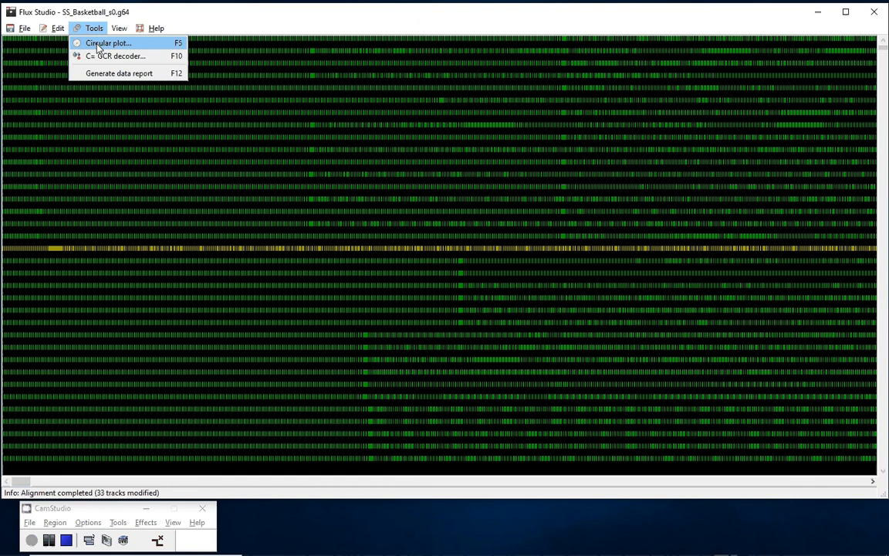
left_click(98, 44)
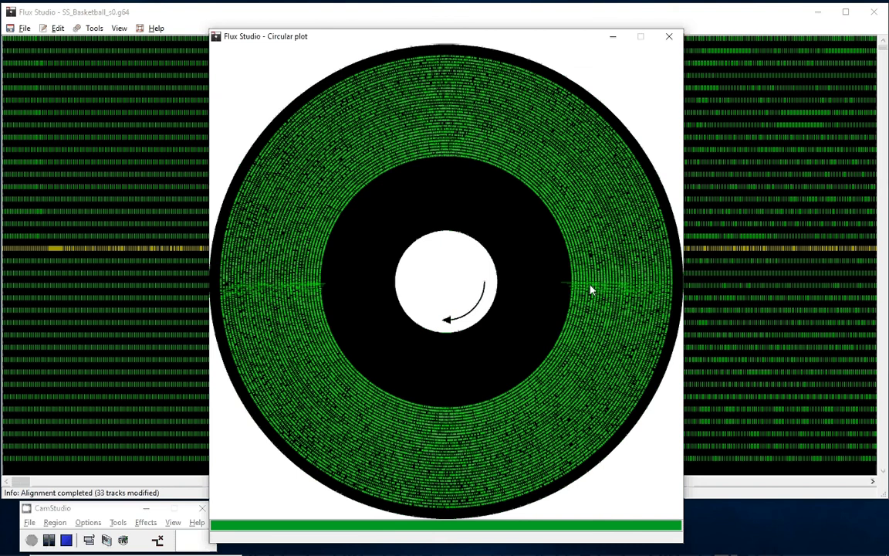
left_click(668, 36)
- Open the C= GCR decoder and examine its GCR and hex string fields
left_click(93, 27)
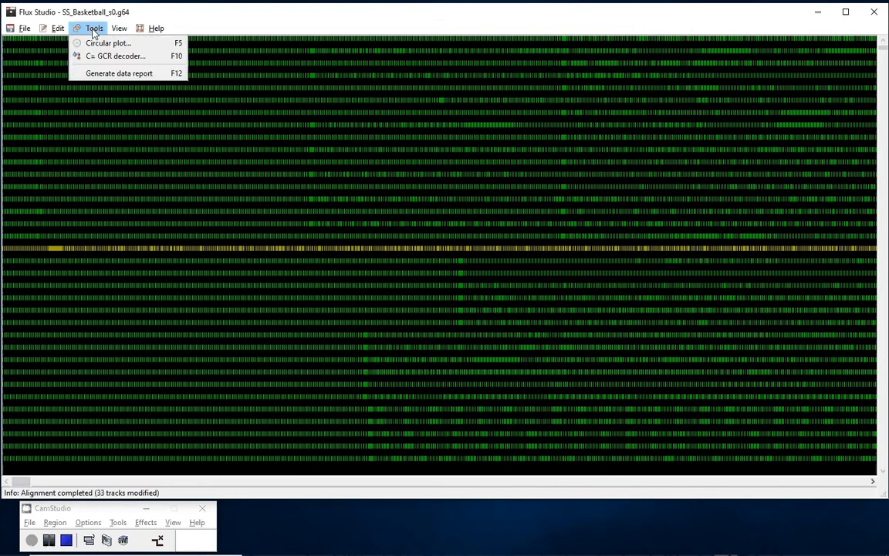
left_click(108, 57)
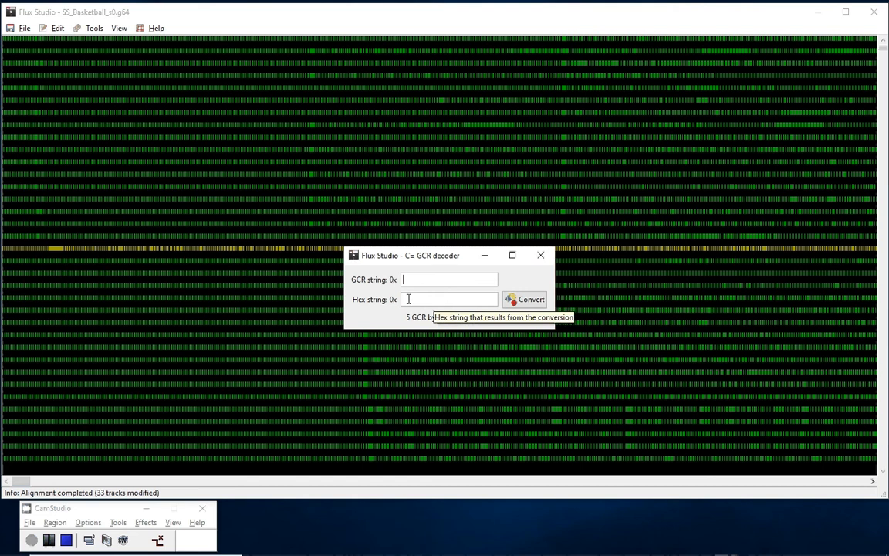
- Close the GCR decoder, bring up the logging window and move it away from the start of the track data
left_click(540, 256)
left_click(94, 28)
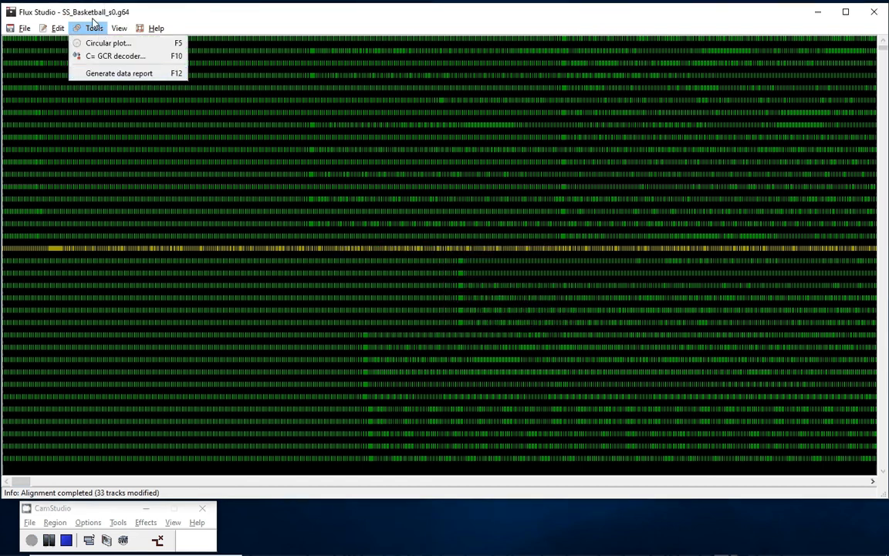
left_click(93, 29)
left_click(120, 29)
left_click(123, 44)
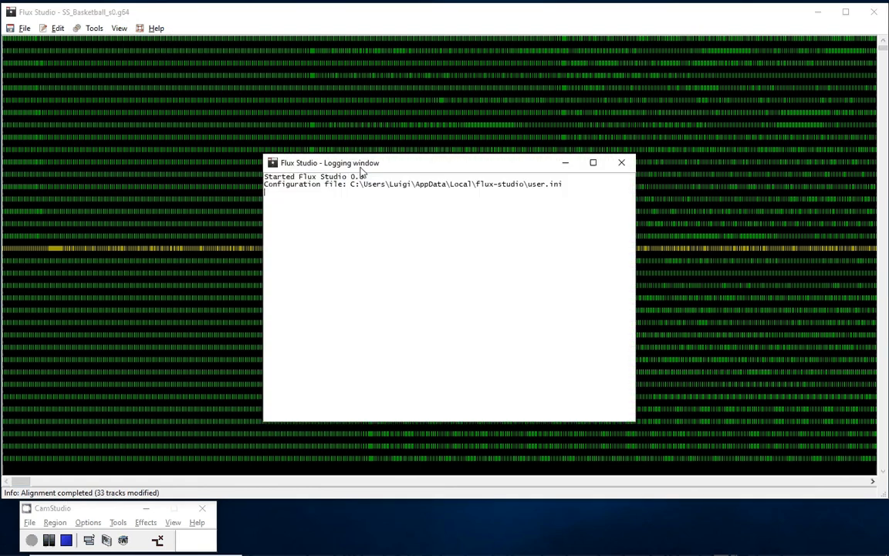
left_click_drag(363, 168, 570, 36)
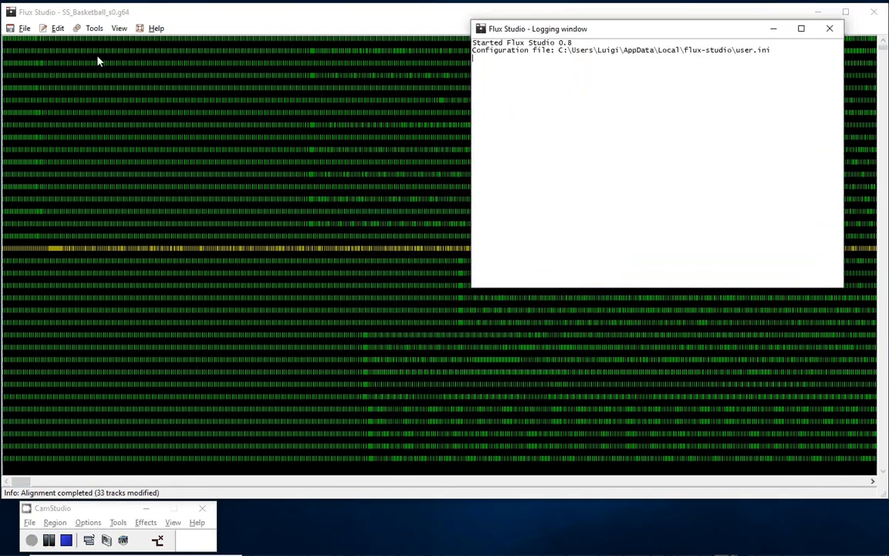
- Generate the data report for the disk image and bring the logging window back to the front
left_click(95, 29)
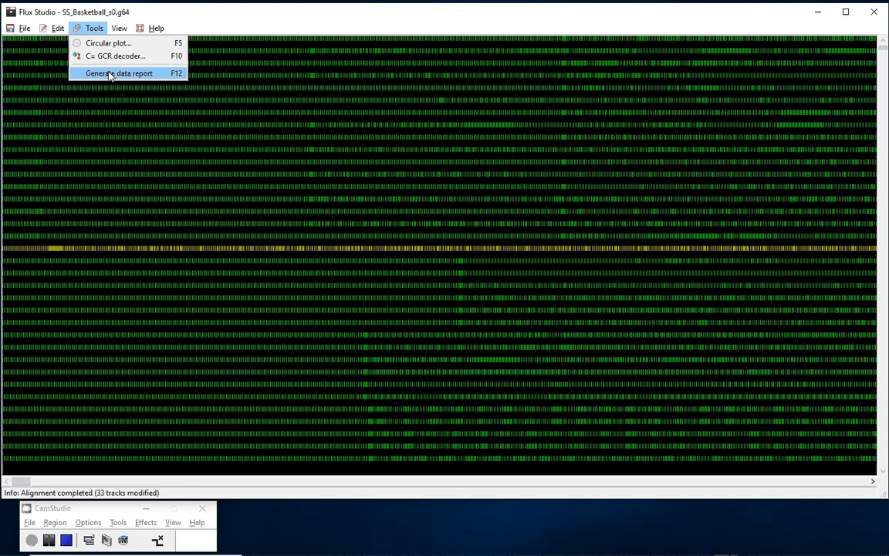
left_click(108, 76)
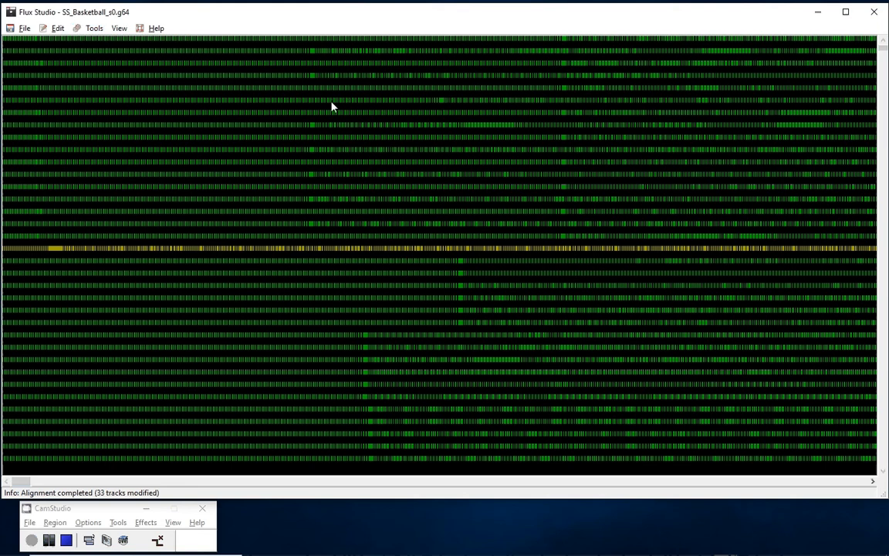
left_click(119, 28)
left_click(151, 42)
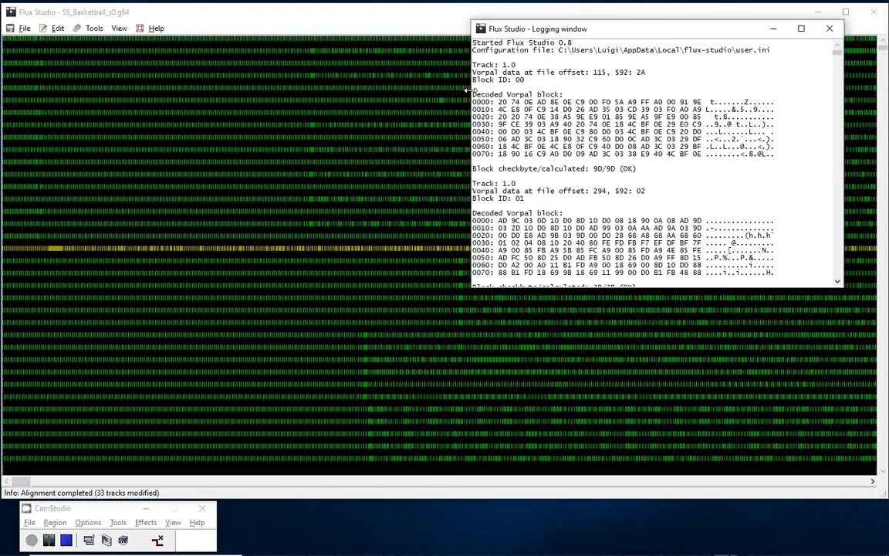
- Resize the logging window wider and taller so that several complete decoded blocks are readable at once
left_click_drag(468, 89, 135, 84)
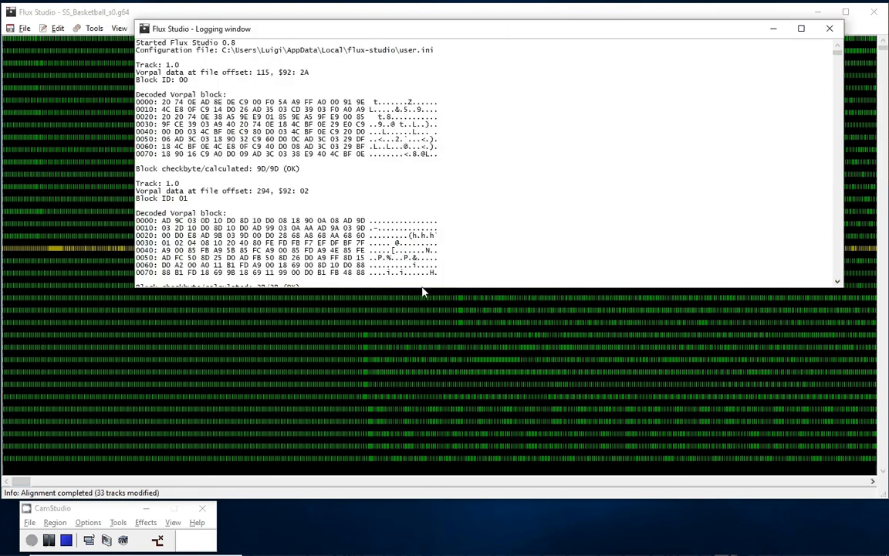
left_click_drag(423, 289, 423, 439)
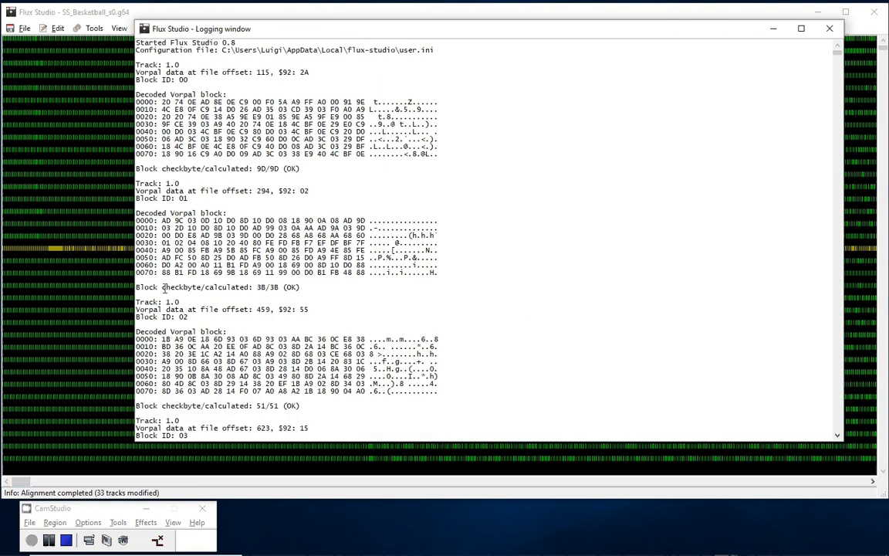
left_click_drag(132, 272, 255, 273)
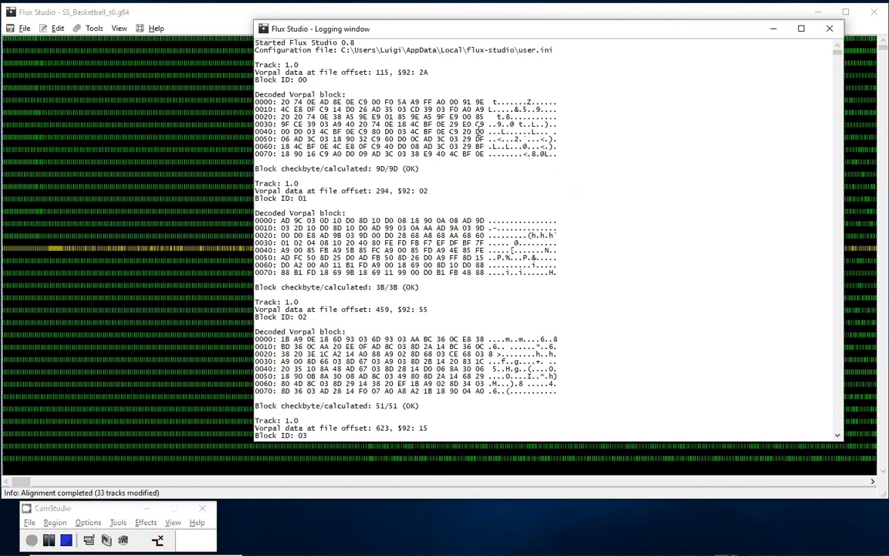
- Examine the decoded Vorpal data blocks in the report, and the Vorpal loader code and its file offset on track 18
scroll(549, 134, "down", 8)
scroll(670, 142, "down", 10)
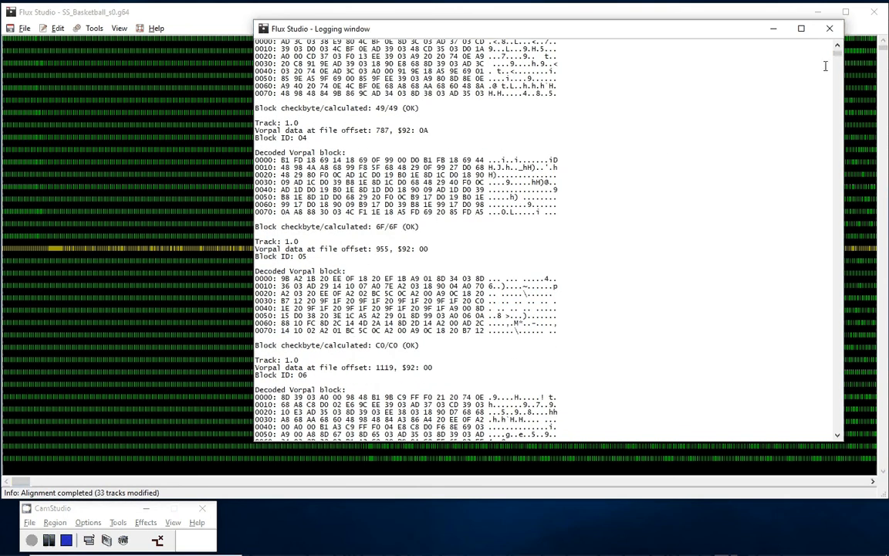
left_click_drag(840, 54, 836, 254)
scroll(630, 247, "down", 6)
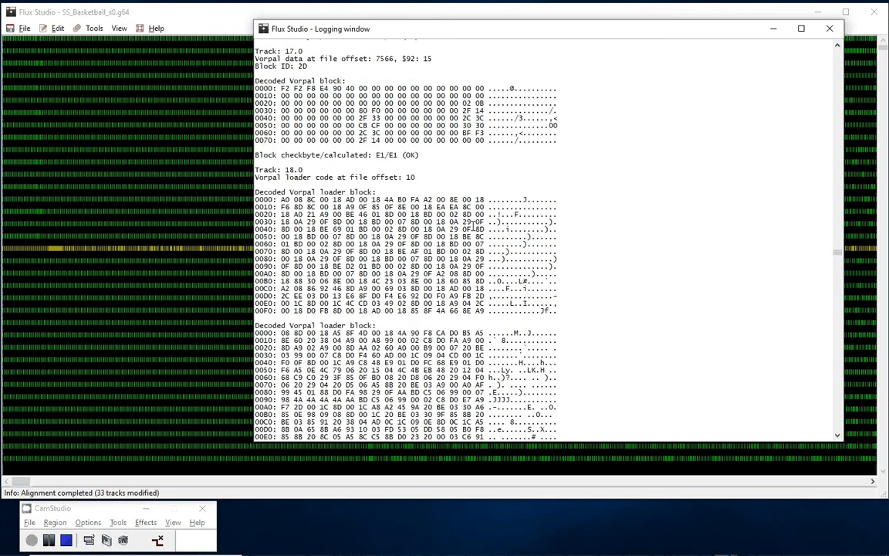
double_click(411, 177)
scroll(295, 197, "down", 6)
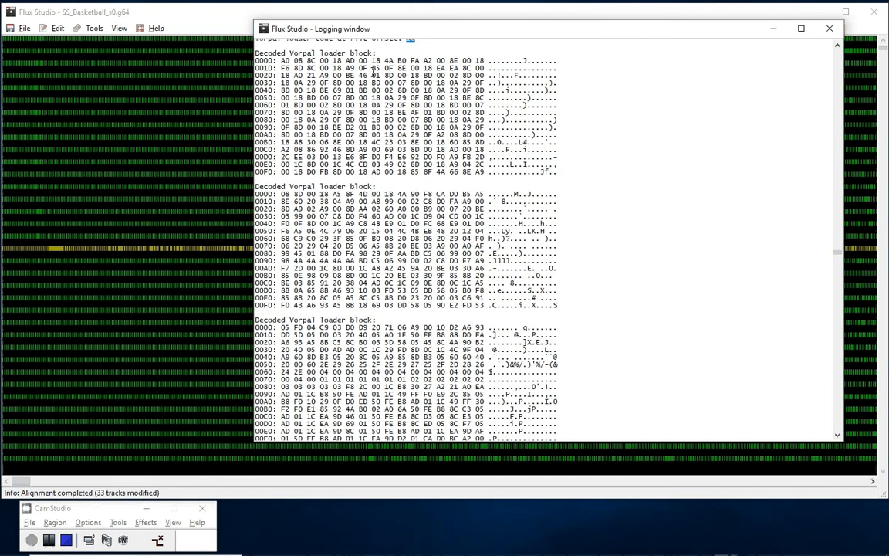
scroll(413, 233, "down", 6)
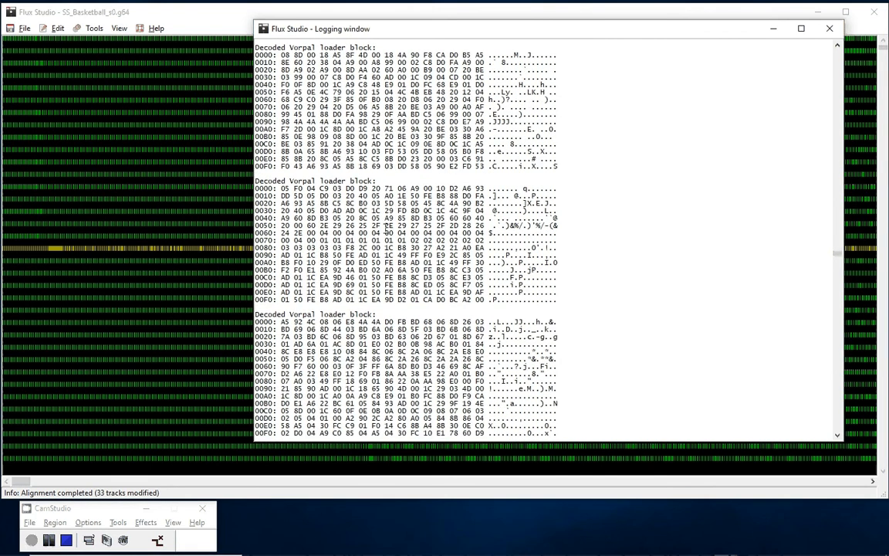
scroll(479, 269, "down", 6)
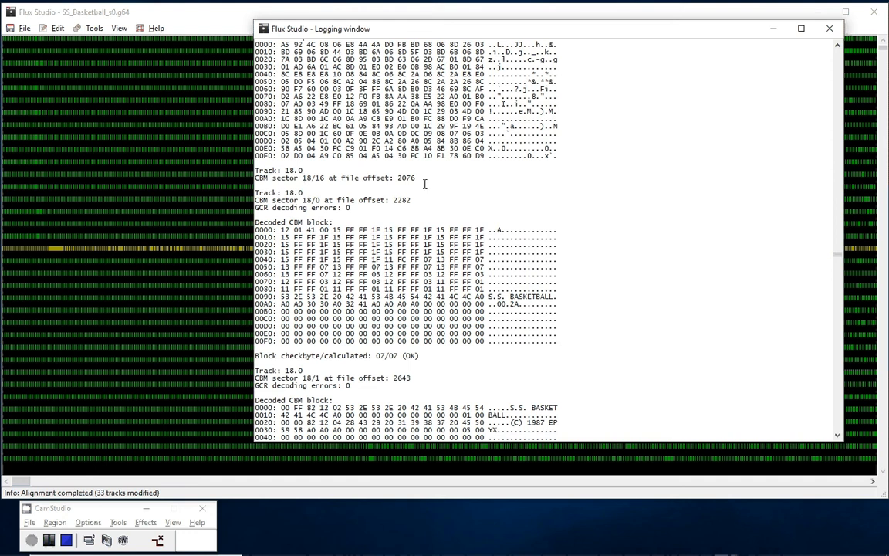
- Inspect the CBM sector 18/16 and 18/0 entries, including the GCR decoding errors, the disk name and ID, and the block checkbyte
double_click(308, 178)
left_click_drag(261, 208, 351, 208)
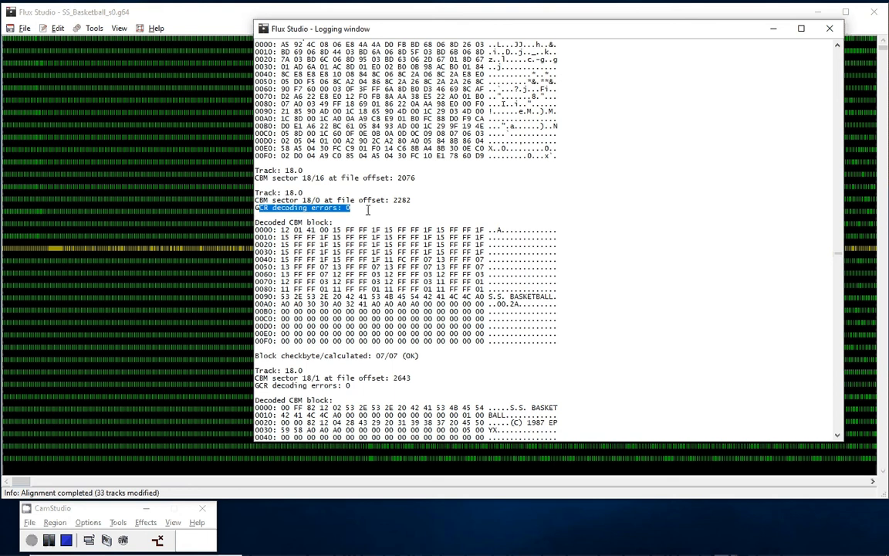
left_click(284, 230)
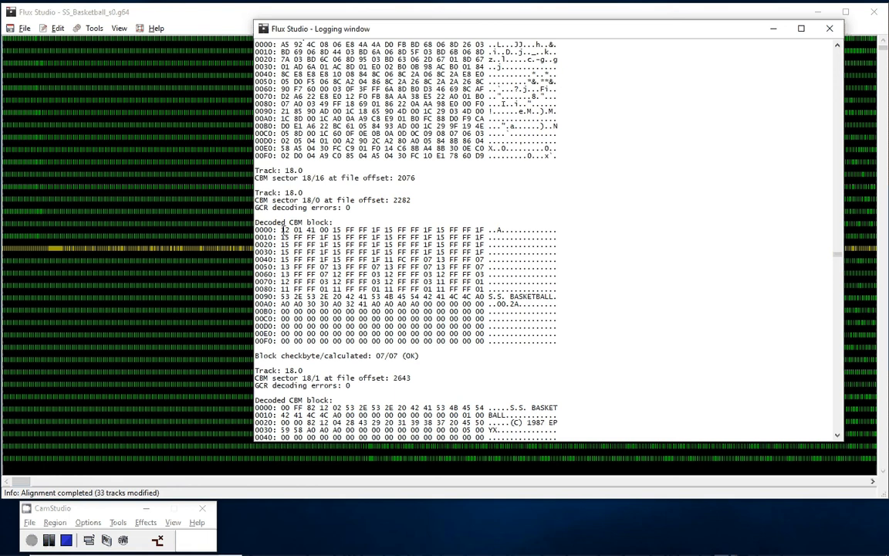
double_click(510, 299)
left_click(508, 305)
scroll(508, 304, "down", 2)
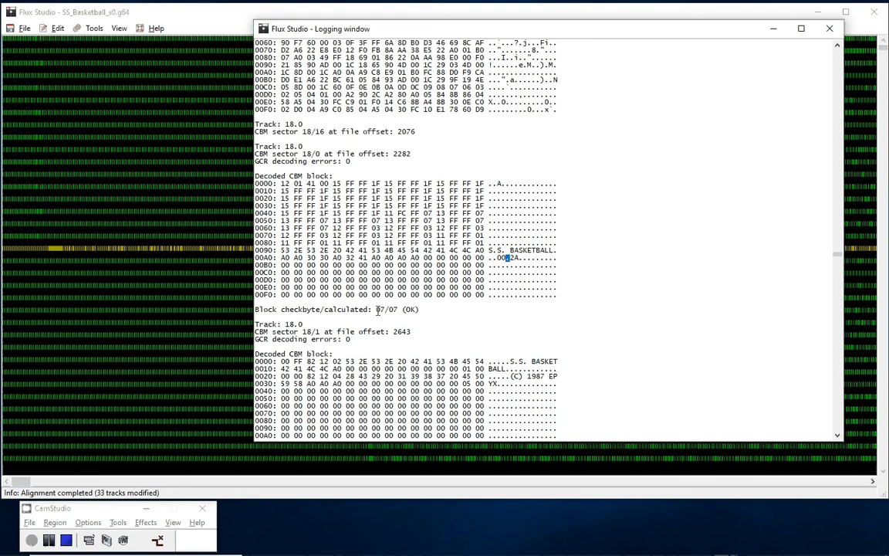
left_click(377, 310)
- Examine the directory entries in CBM sector 18/1, highlighting the (C) 1987 EPYX entry and its 82 byte
scroll(432, 315, "down", 6)
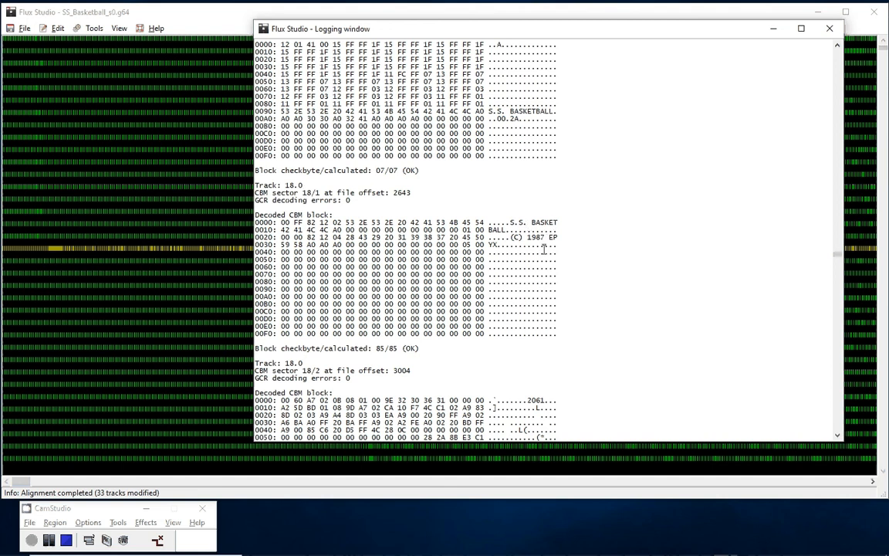
left_click_drag(509, 237, 498, 246)
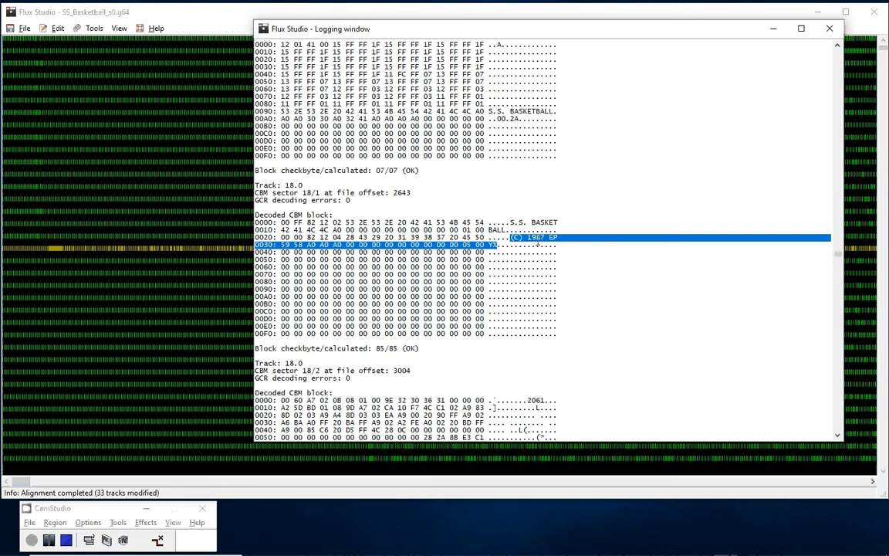
left_click(511, 238)
left_click_drag(511, 238, 485, 238)
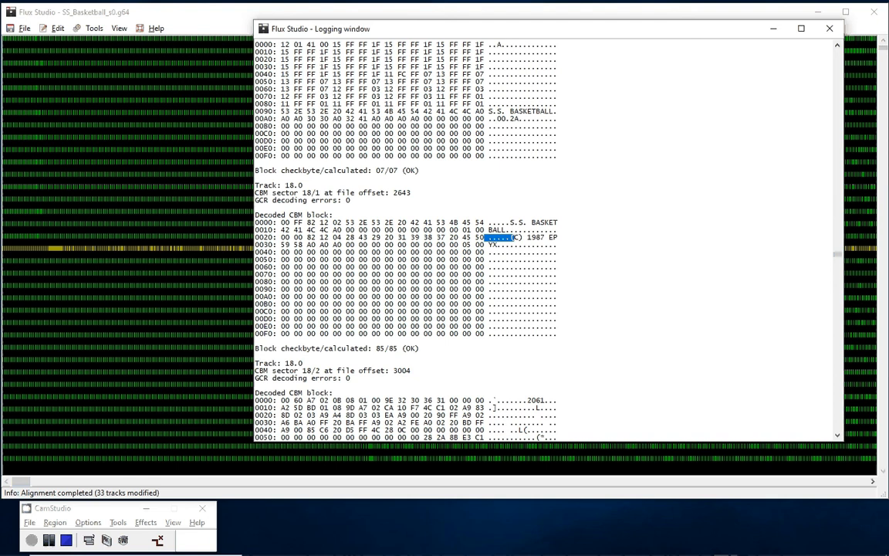
double_click(313, 238)
- Highlight the bytes from A7 02 through row 0060 in sector 18/2's decoded block, and the text 2061
scroll(336, 239, "down", 6)
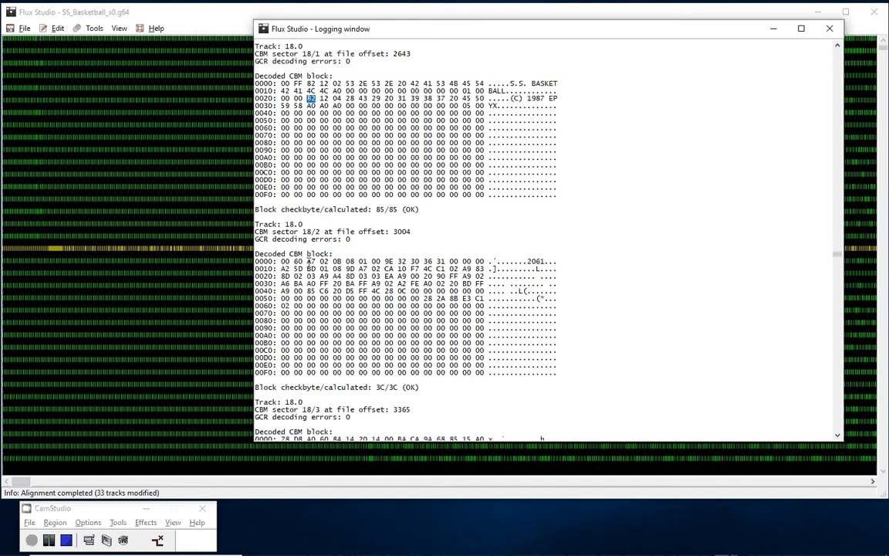
left_click_drag(308, 263, 557, 308)
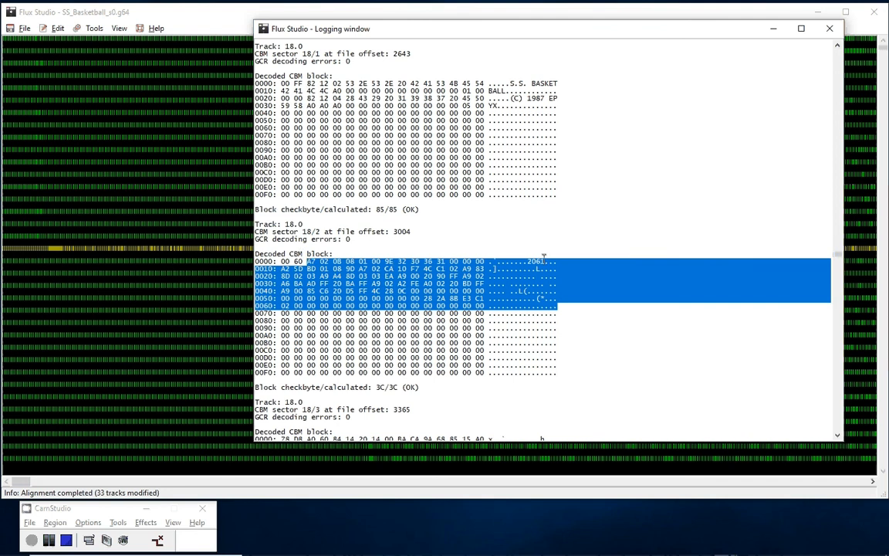
double_click(535, 262)
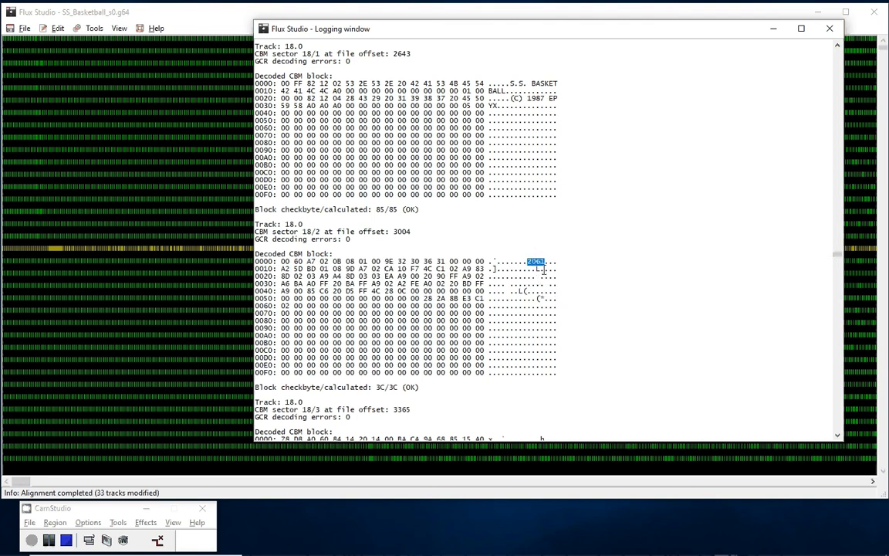
- Examine CBM sector 18/3, highlighting its sector number and the first byte 78 of its decoded block
scroll(545, 270, "down", 4)
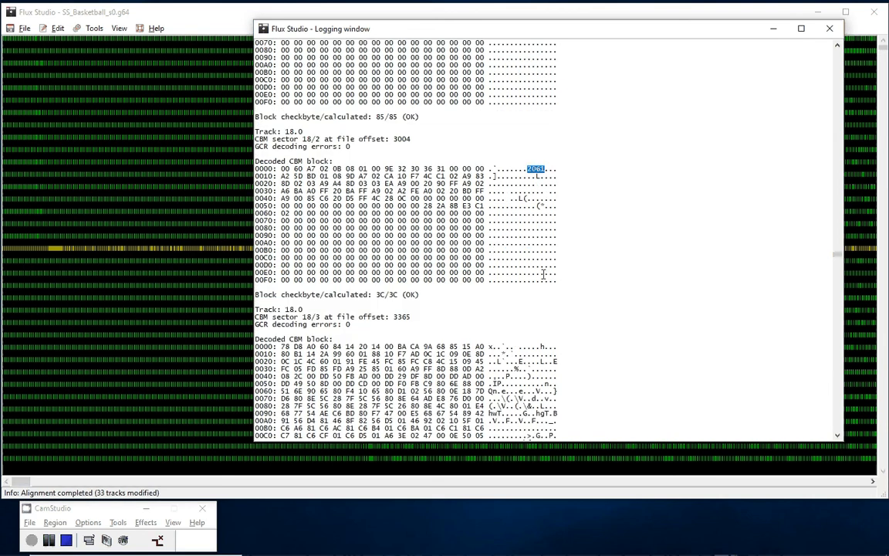
scroll(474, 329, "down", 2)
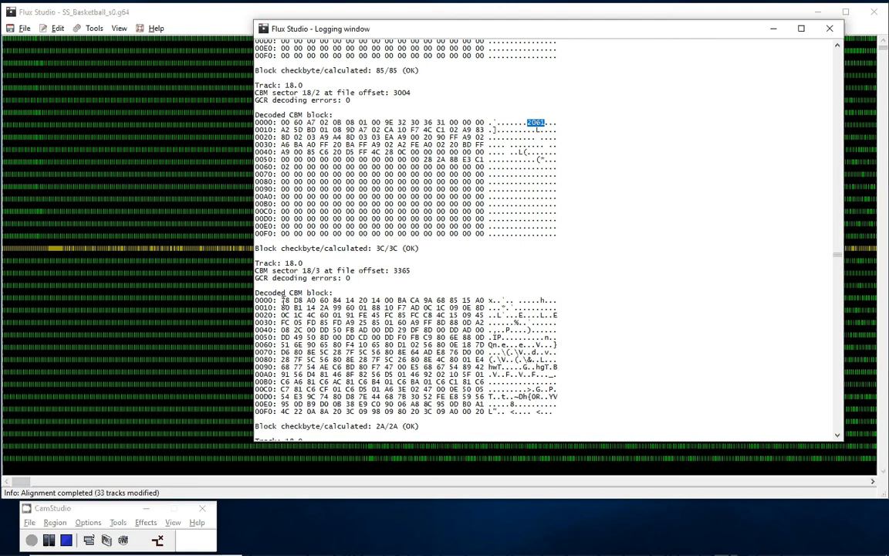
double_click(285, 300)
left_click_drag(319, 270, 308, 271)
scroll(461, 285, "up", 4)
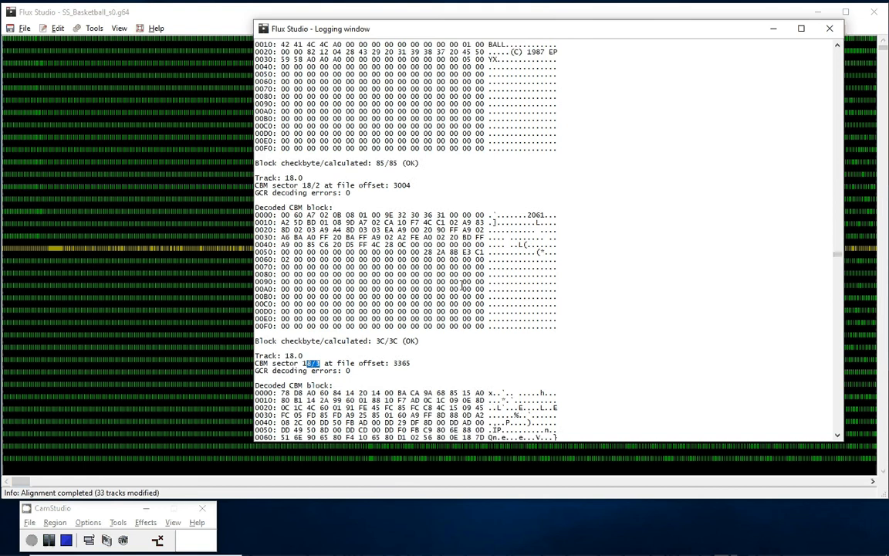
scroll(462, 286, "down", 4)
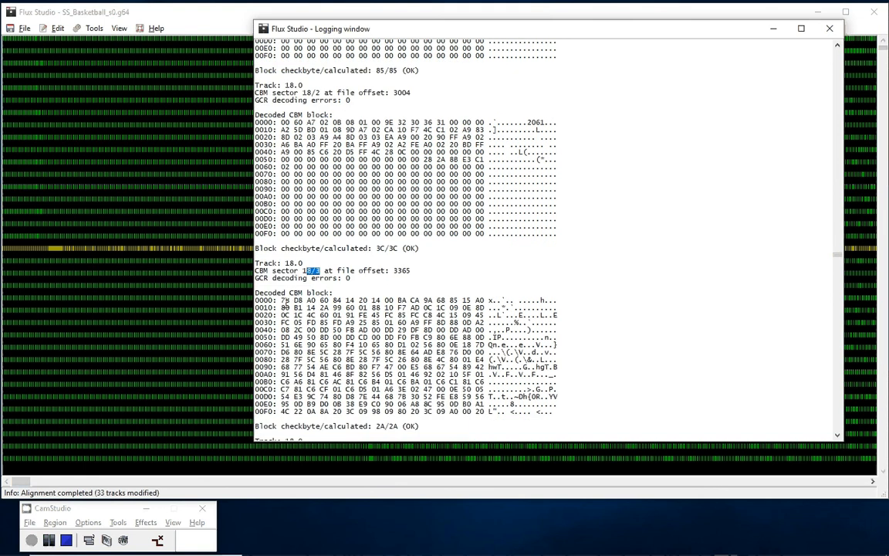
double_click(284, 300)
- Review the remaining decoded CBM sectors of track 18 and the first Vorpal blocks of track 19, and return to sector 18/5
scroll(595, 278, "down", 8)
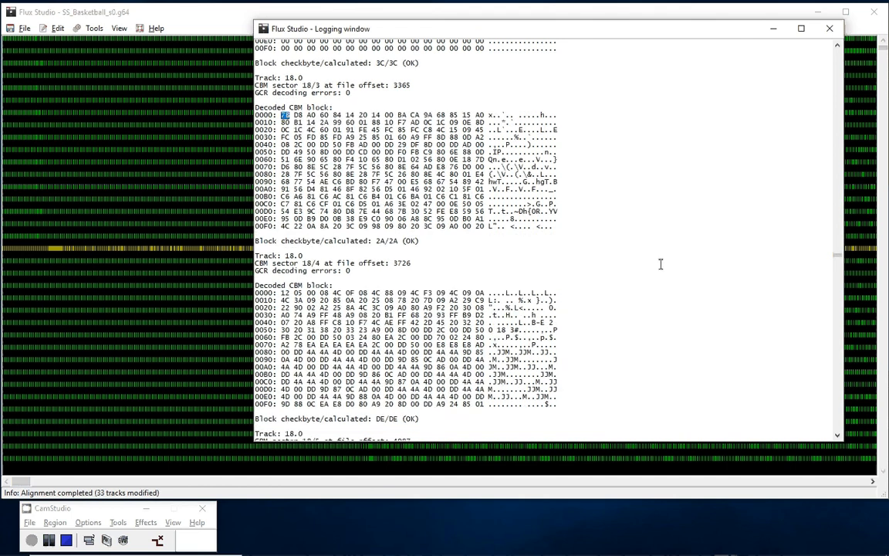
scroll(661, 264, "down", 20)
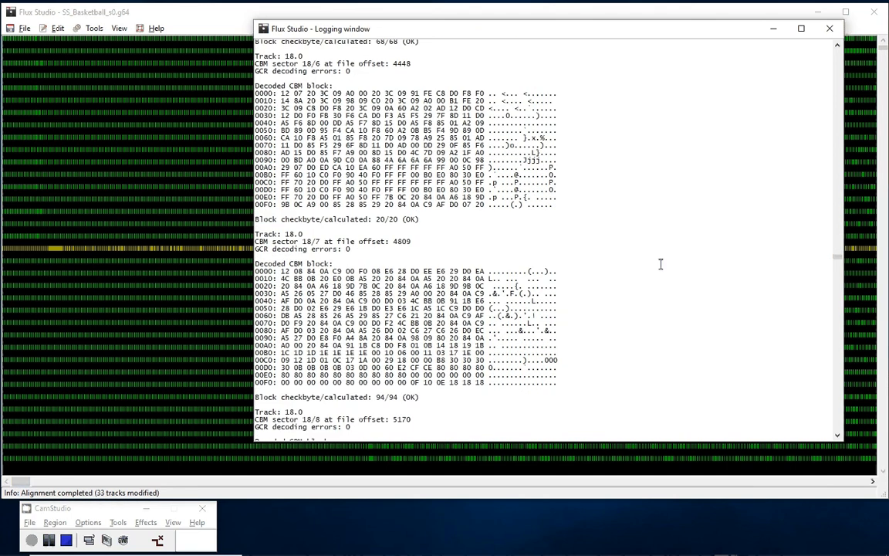
scroll(661, 264, "down", 20)
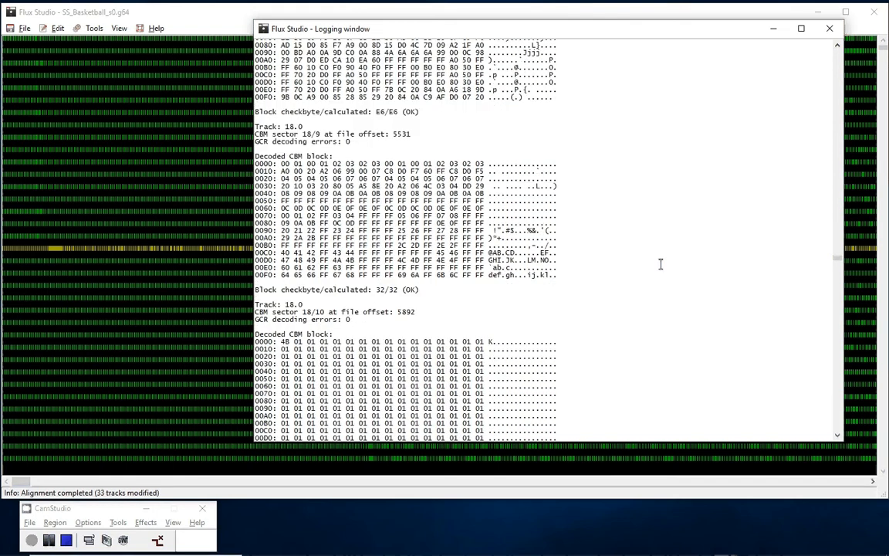
scroll(523, 233, "down", 20)
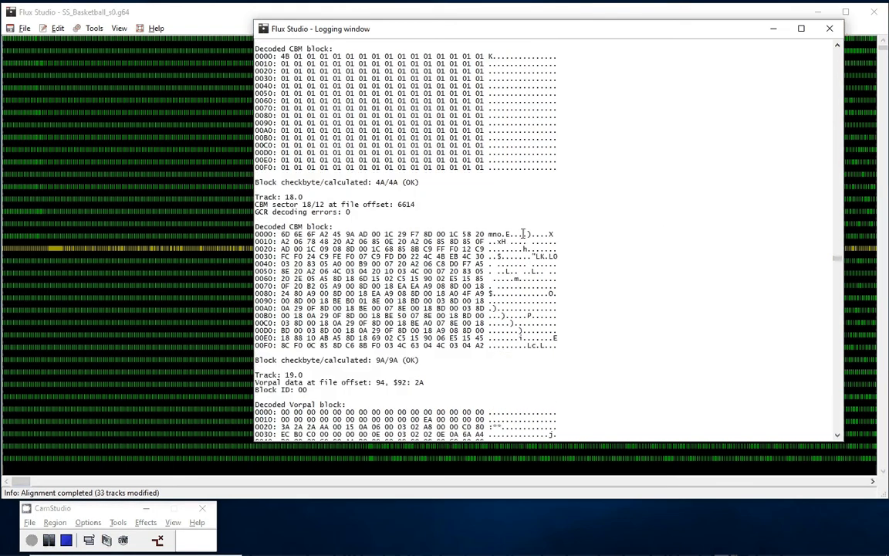
scroll(616, 253, "down", 10)
scroll(616, 253, "down", 12)
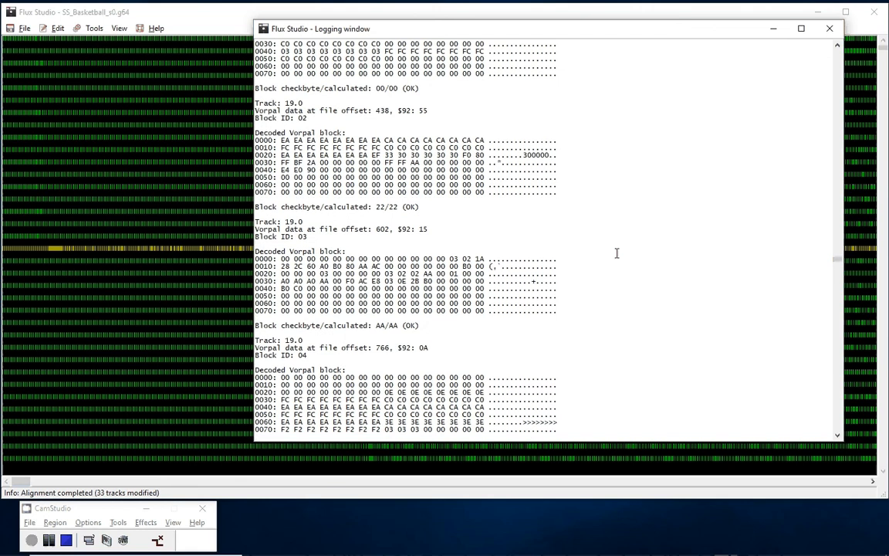
scroll(616, 253, "up", 20)
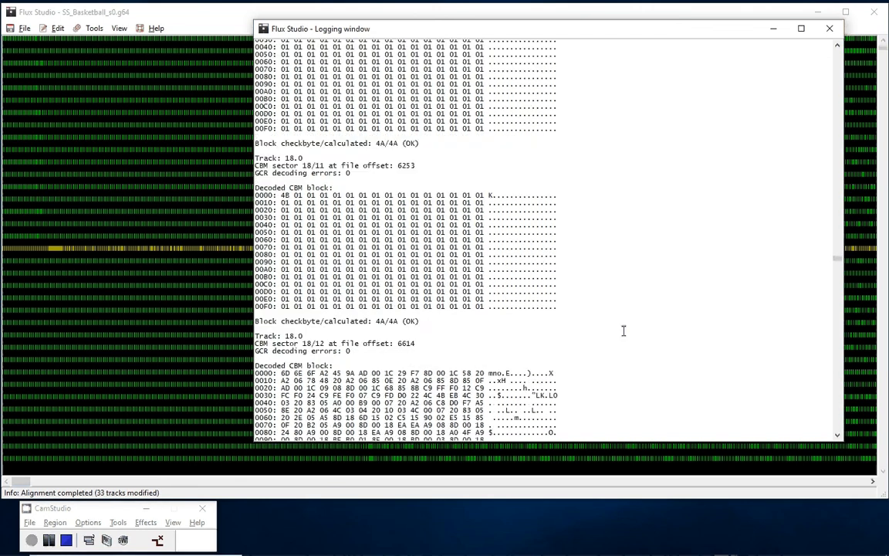
scroll(617, 335, "up", 6)
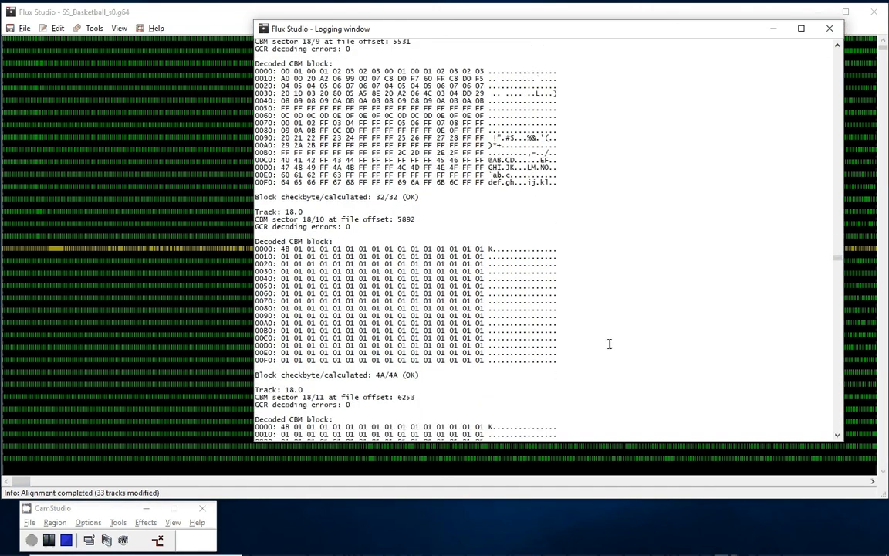
scroll(609, 359, "up", 20)
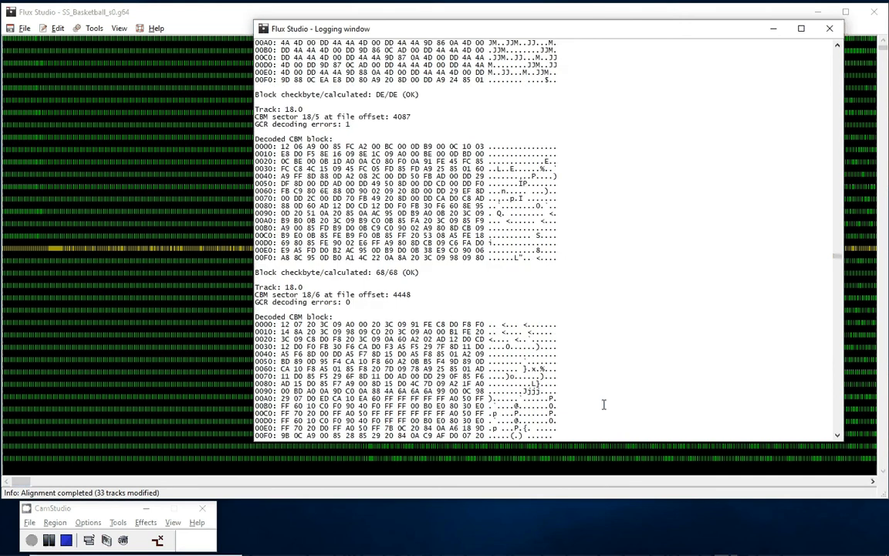
- Re-examine track 18's decoded CBM sectors from directory sector 18/1 through 18/12, up to where track 19's Vorpal data begins
scroll(605, 404, "up", 16)
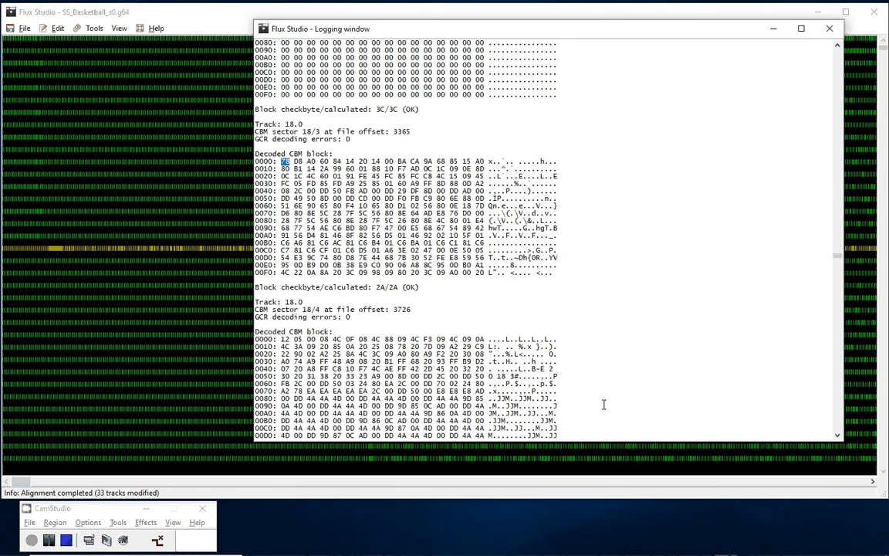
scroll(605, 405, "up", 16)
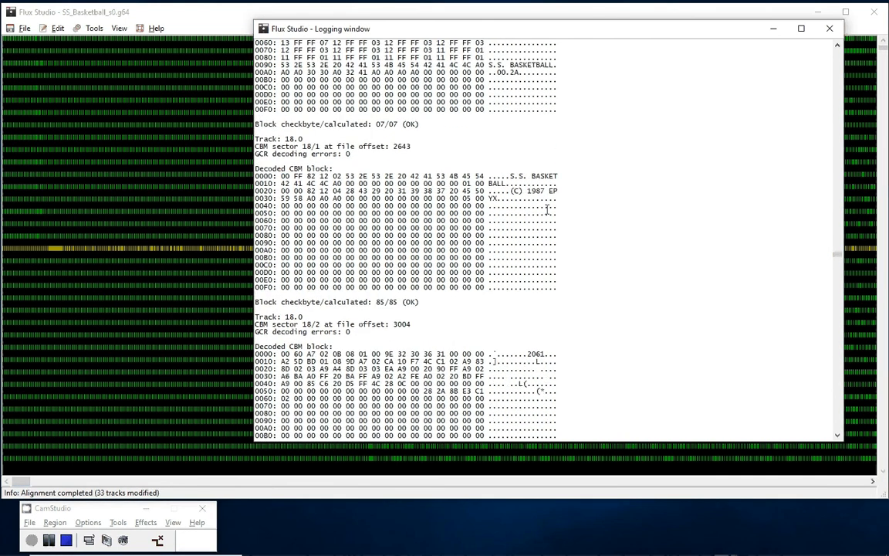
scroll(618, 275, "down", 8)
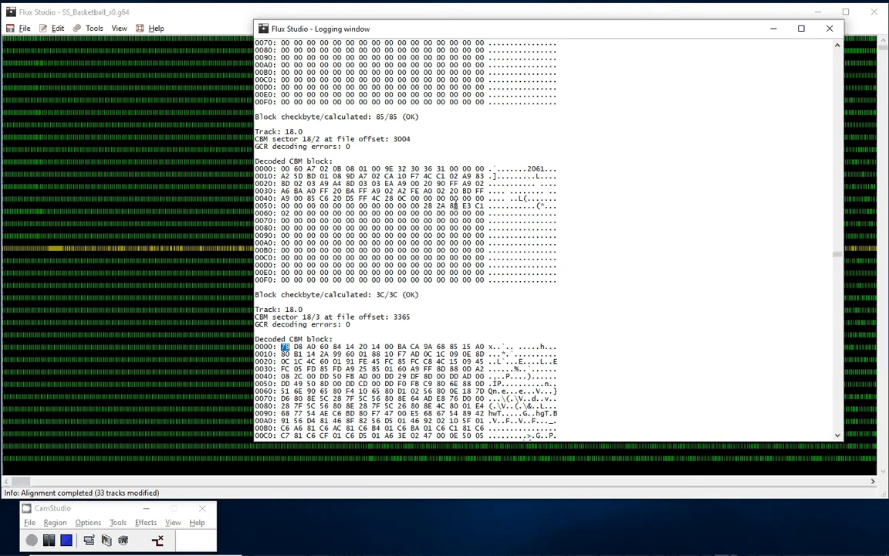
scroll(543, 254, "down", 2)
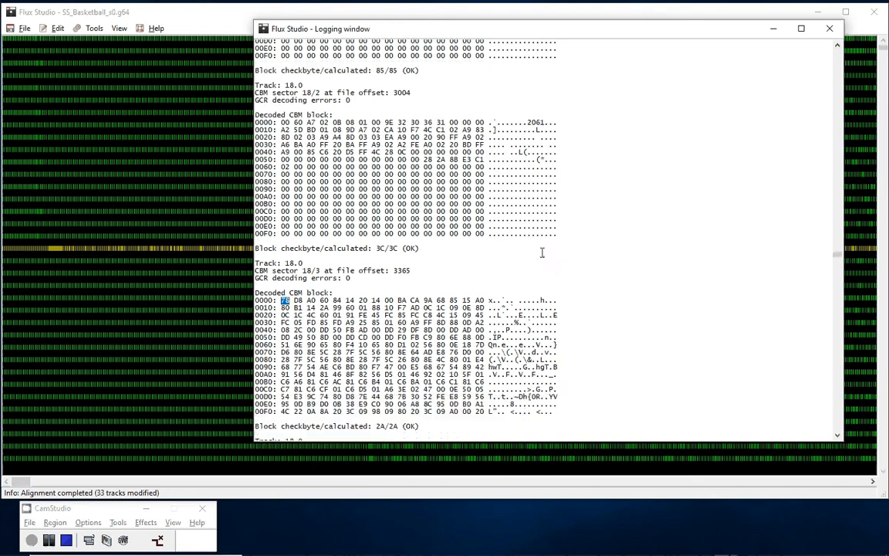
scroll(543, 254, "down", 20)
scroll(615, 191, "down", 20)
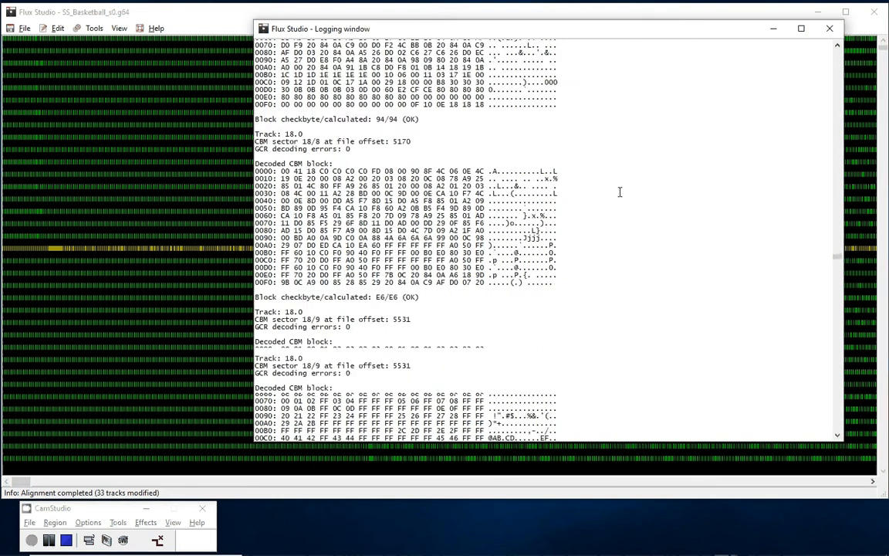
scroll(620, 193, "down", 2)
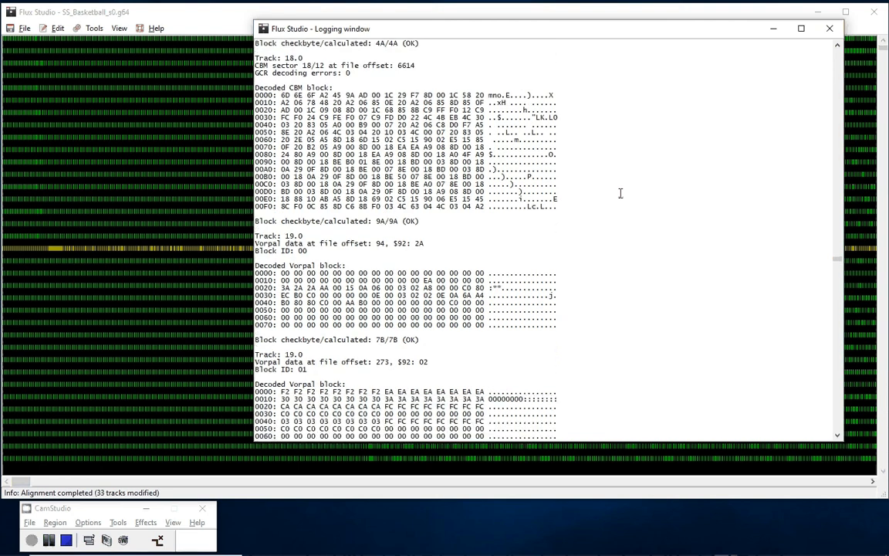
scroll(619, 193, "up", 2)
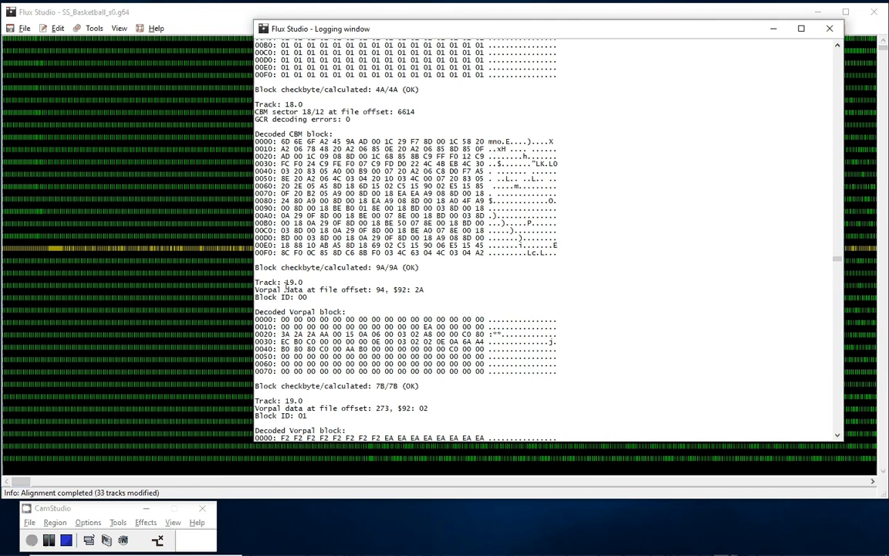
- Review the decoded Vorpal blocks and their checkbytes from track 19 through track 25 to the end of the report on track 35
scroll(538, 330, "down", 20)
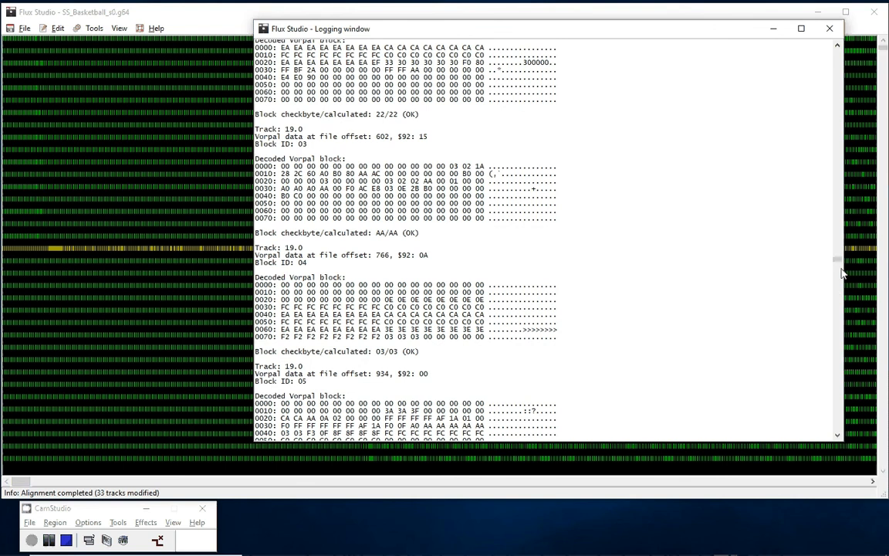
left_click_drag(839, 260, 843, 331)
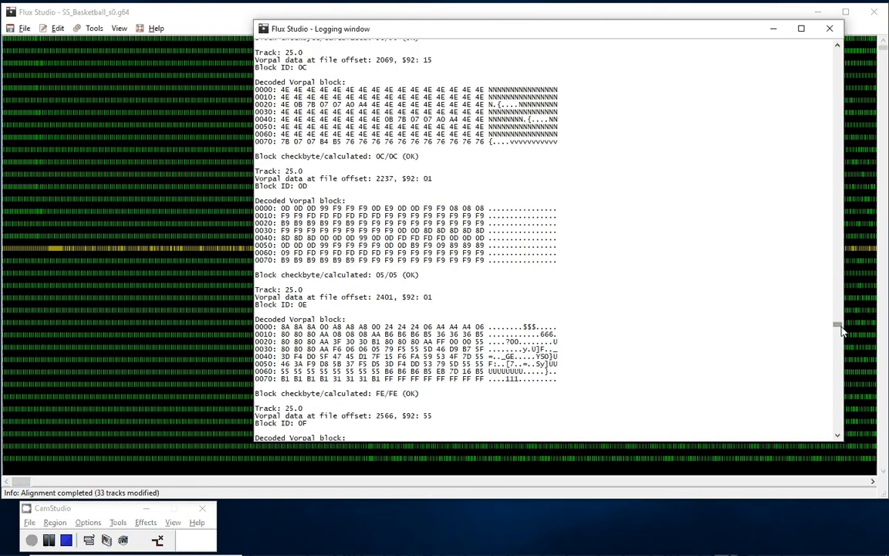
left_click(840, 417)
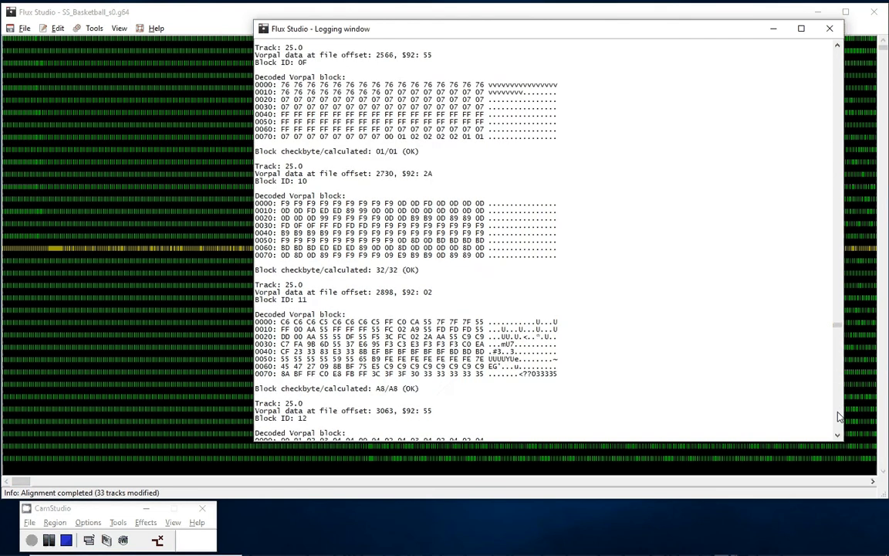
left_click(840, 417)
left_click(840, 417)
left_click(840, 417)
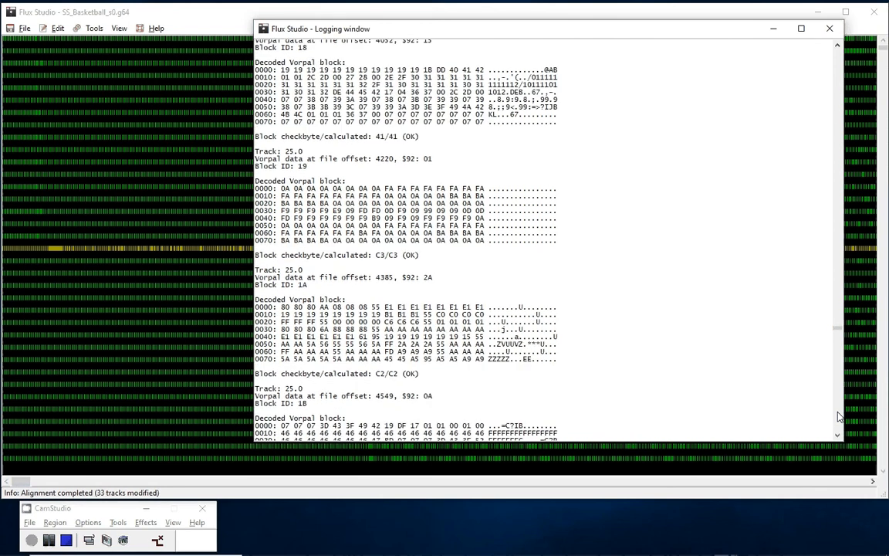
left_click(840, 417)
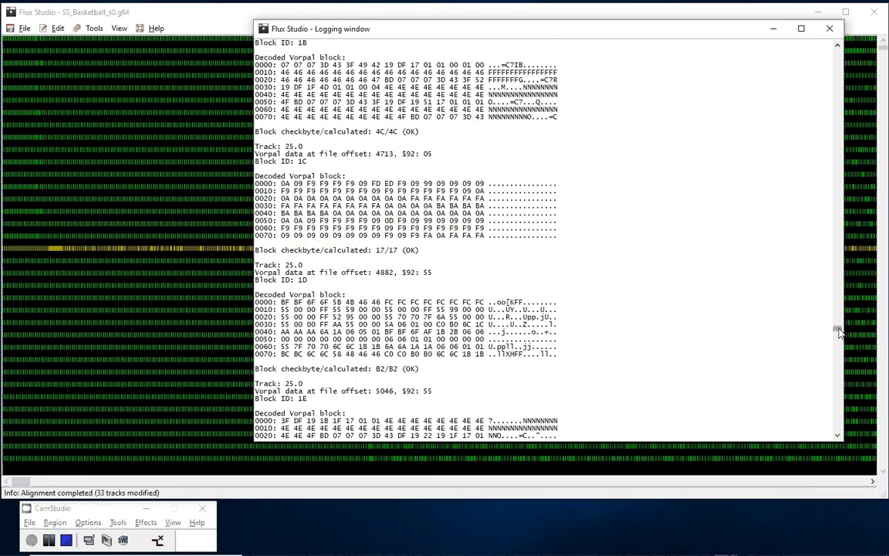
left_click_drag(841, 325, 842, 431)
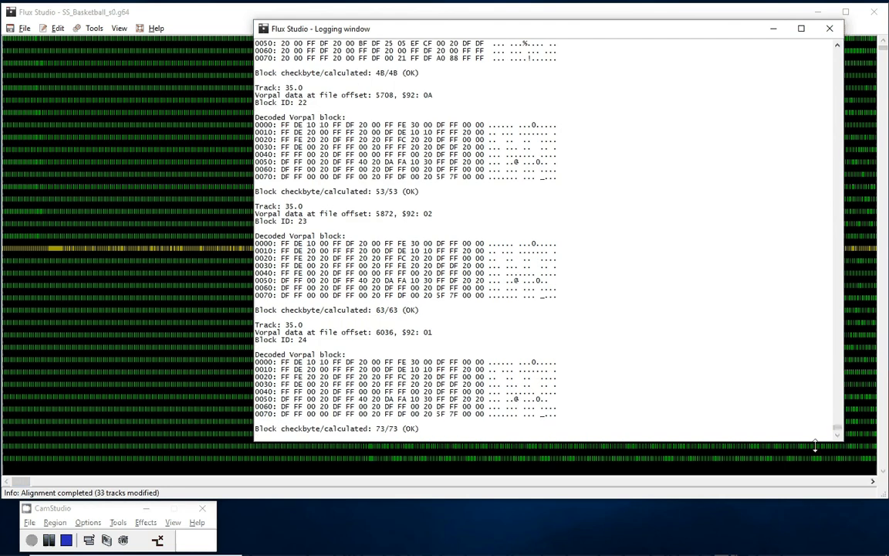